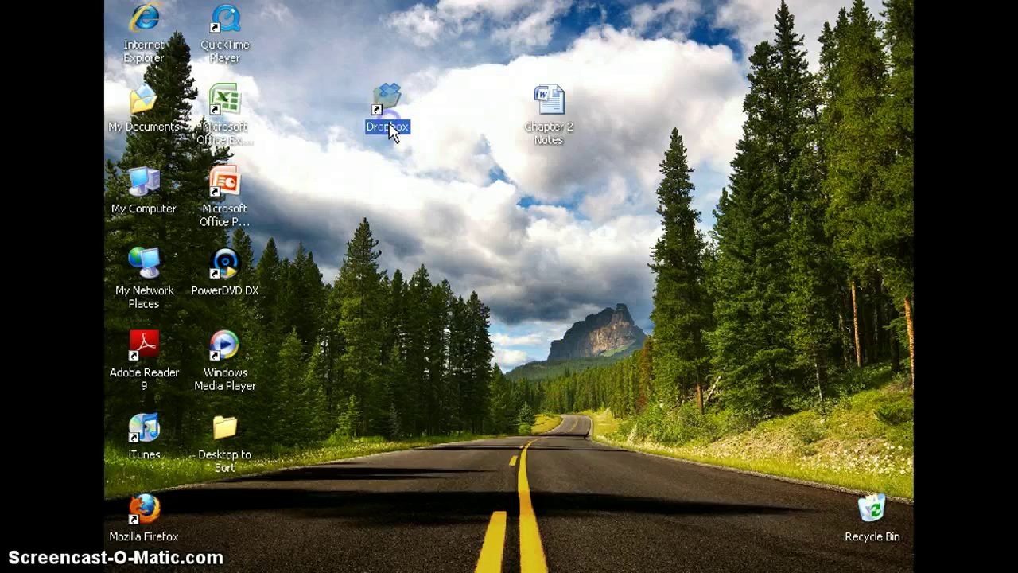
- Scroll through the local Dropbox folder's folders and files, then back to the top
scroll(383, 150, down, 10)
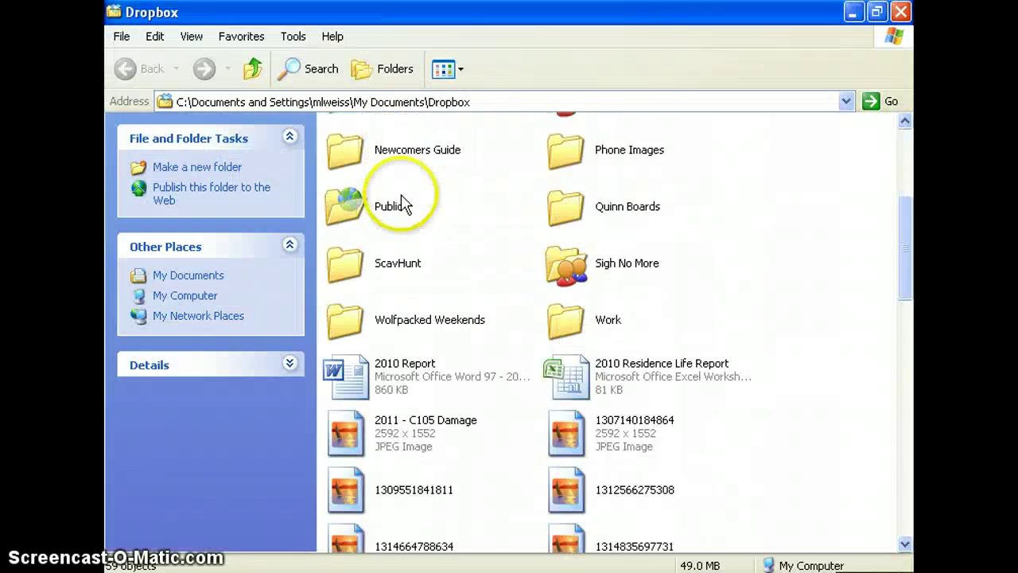
scroll(407, 203, down, 8)
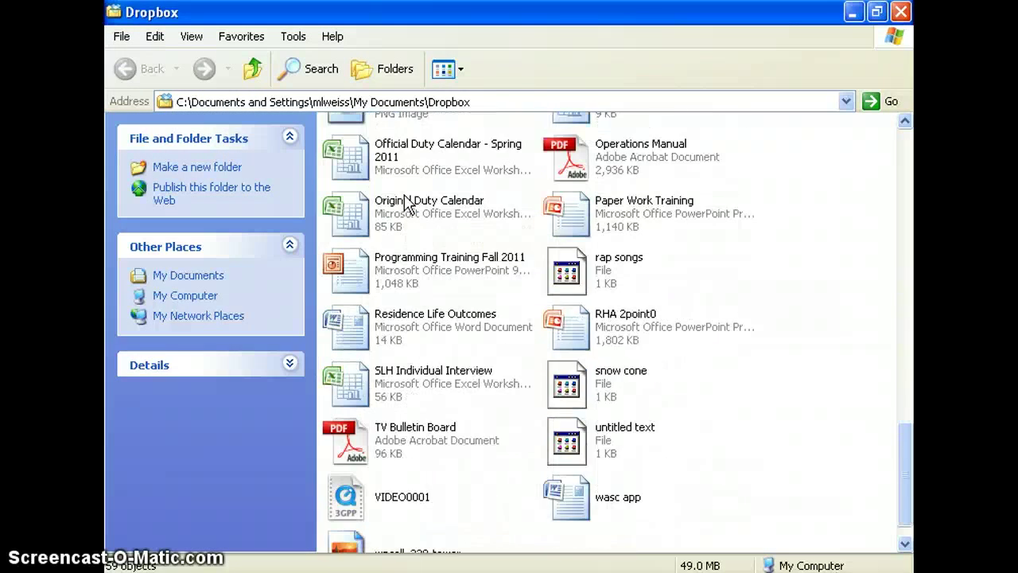
scroll(407, 224, up, 18)
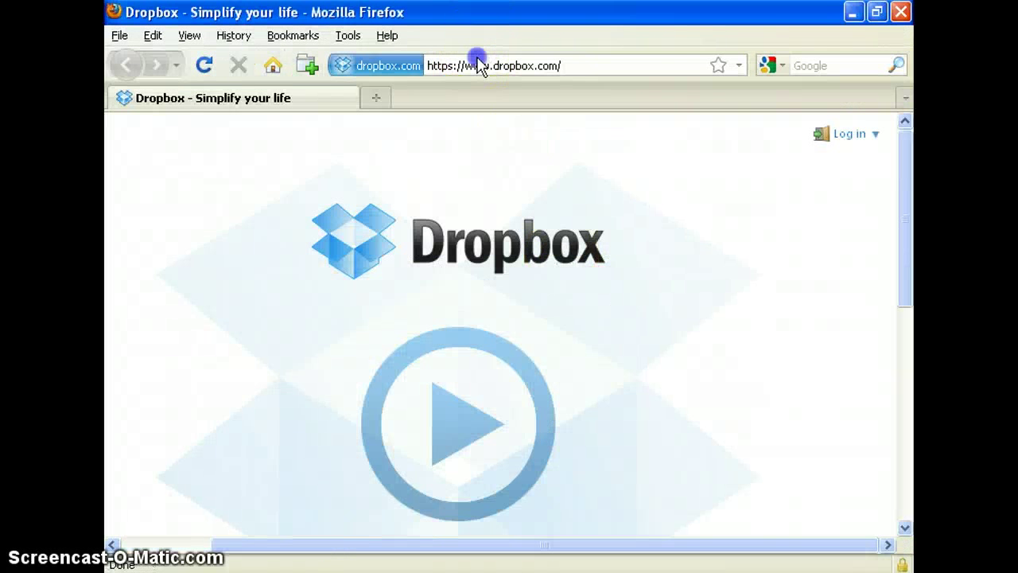
- Log in on dropbox.com with the saved account e-mail and password, declining to remember it
click(477, 62)
click(851, 135)
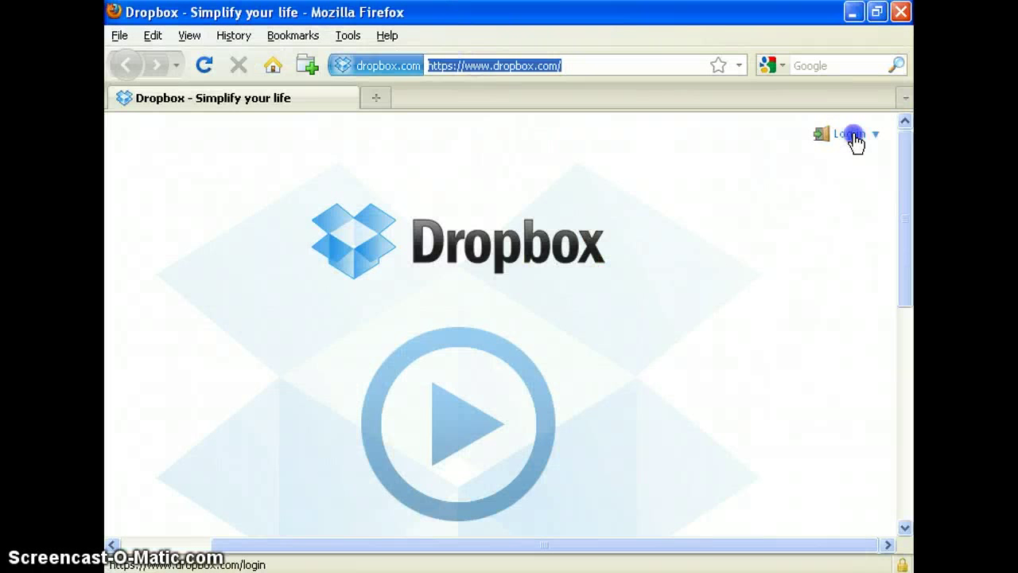
click(799, 194)
click(790, 220)
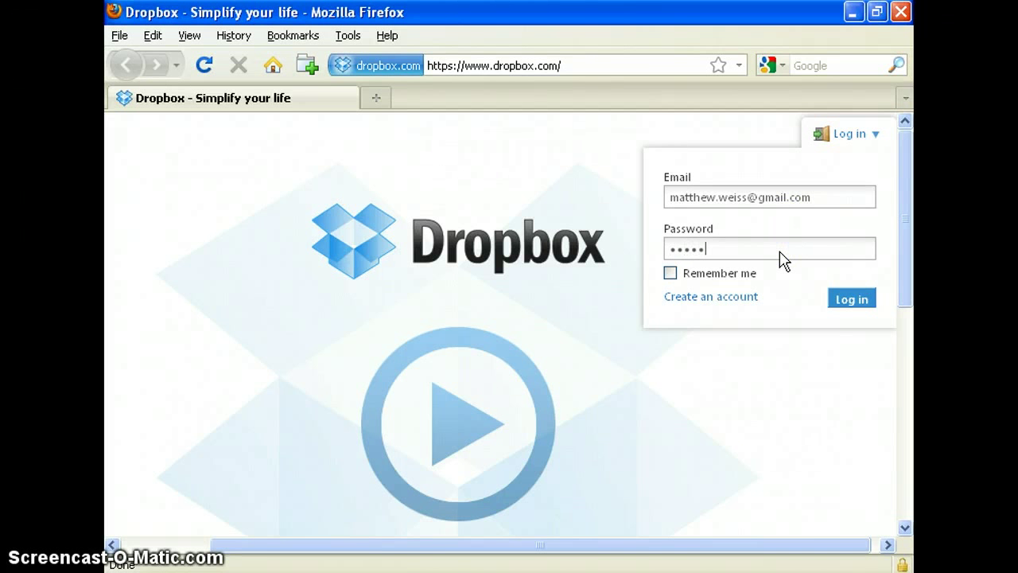
key(Return)
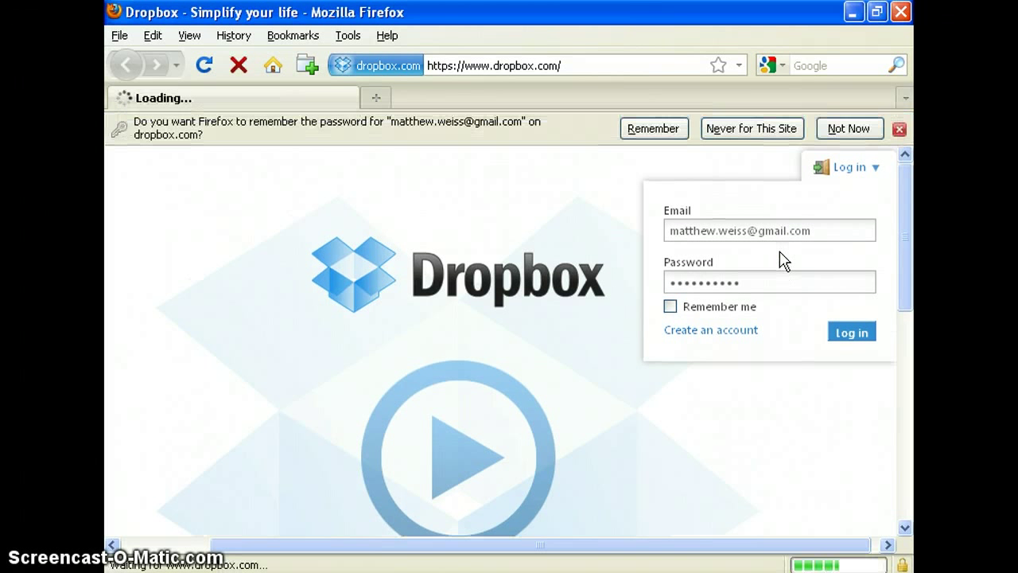
click(881, 163)
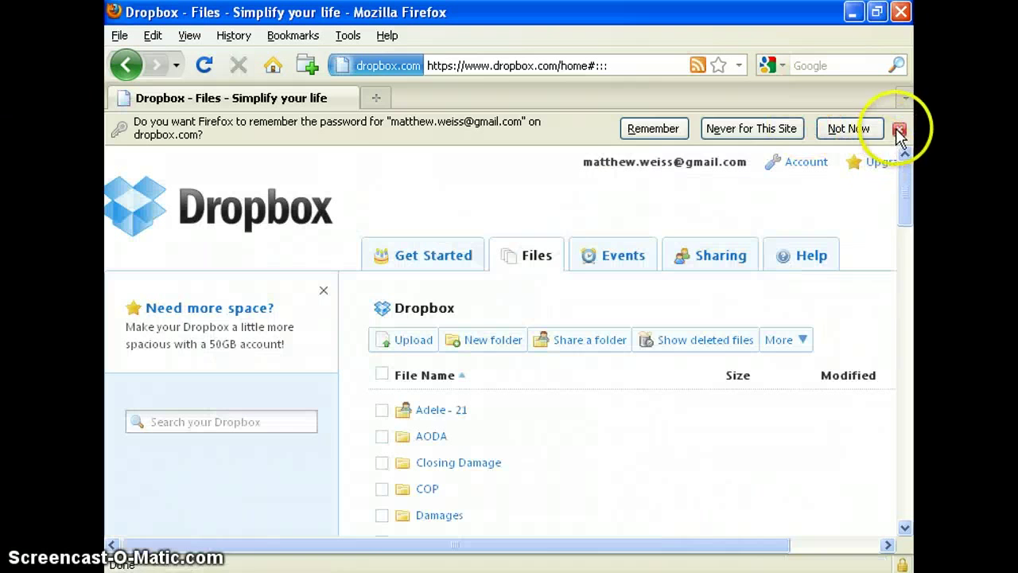
click(899, 128)
- Scroll through the Files page listing and back up to the top
scroll(632, 380, down, 5)
scroll(632, 380, down, 15)
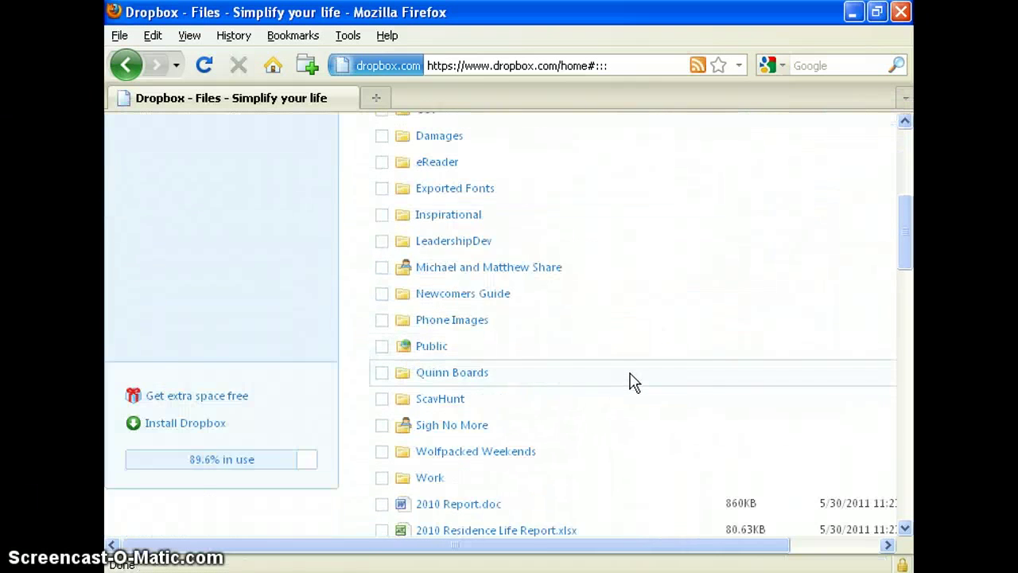
scroll(632, 380, down, 9)
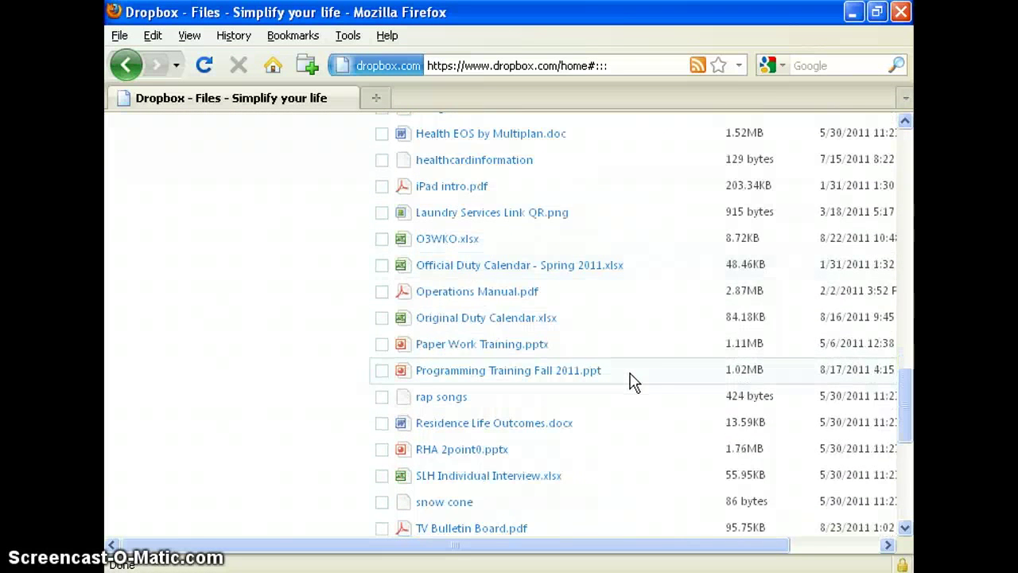
scroll(598, 403, up, 20)
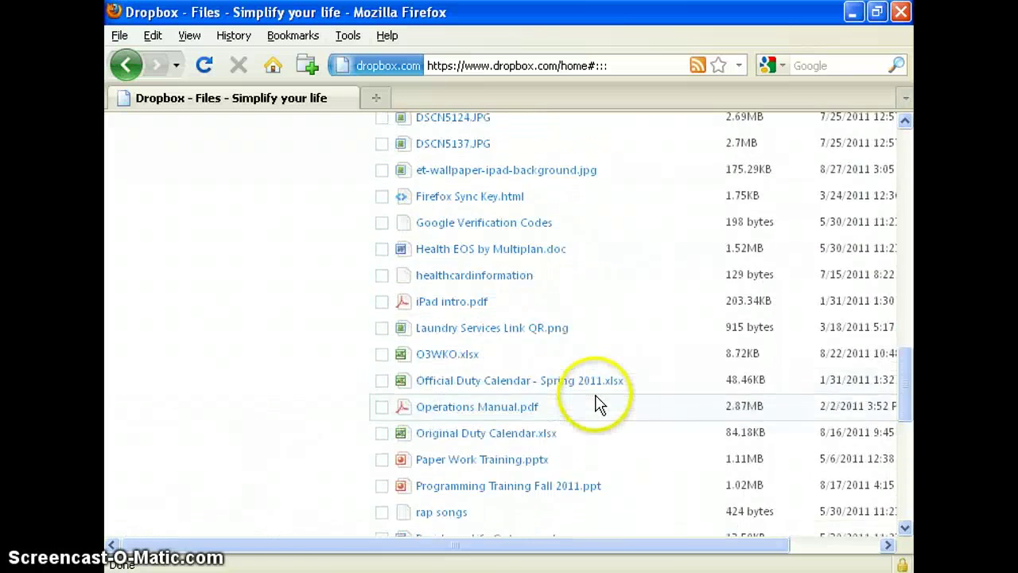
scroll(598, 403, up, 8)
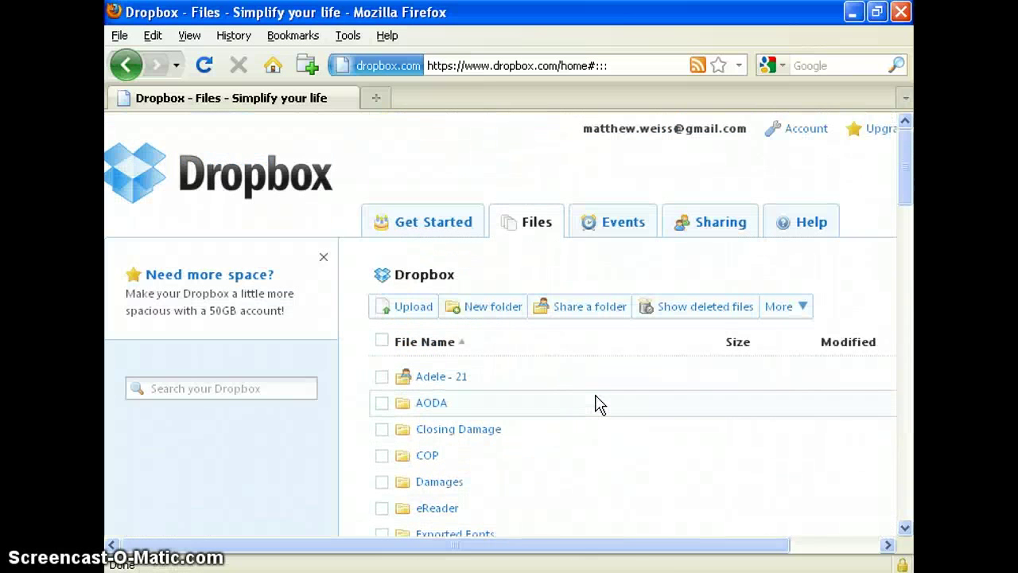
- Upload Chapter 2 Notes.docx from the Desktop, retrying after the empty-file warning
click(414, 320)
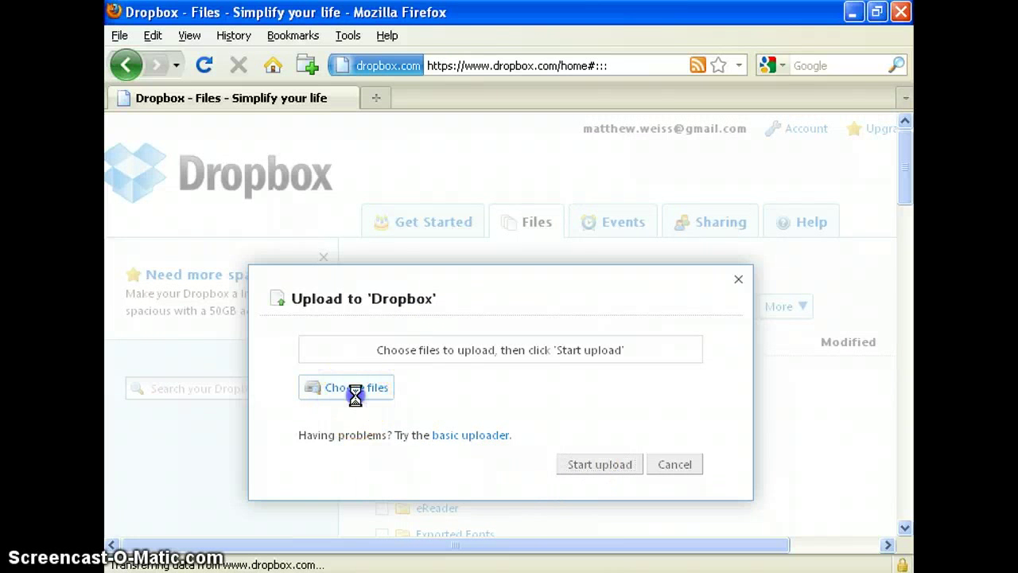
click(357, 390)
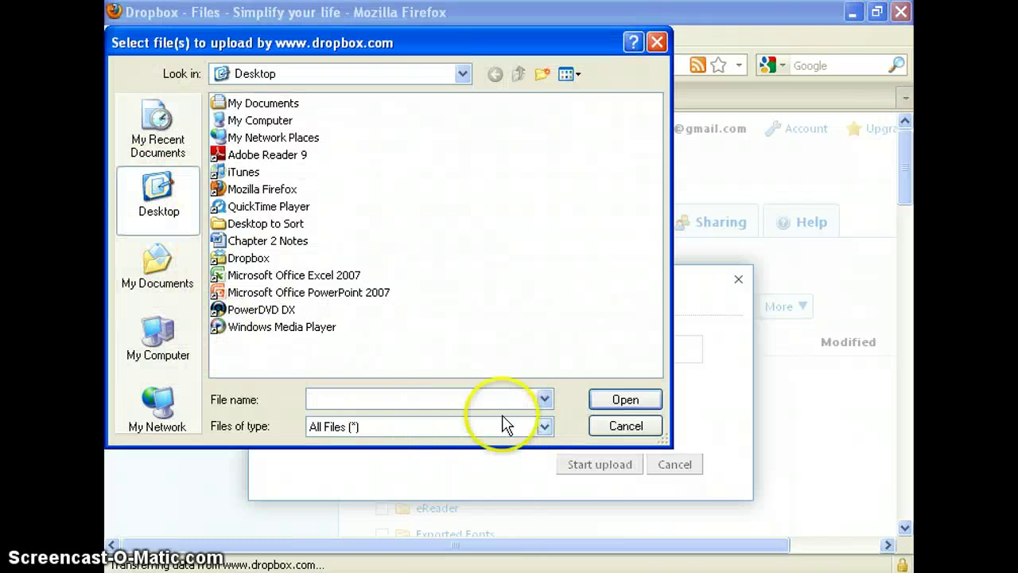
click(274, 240)
click(618, 399)
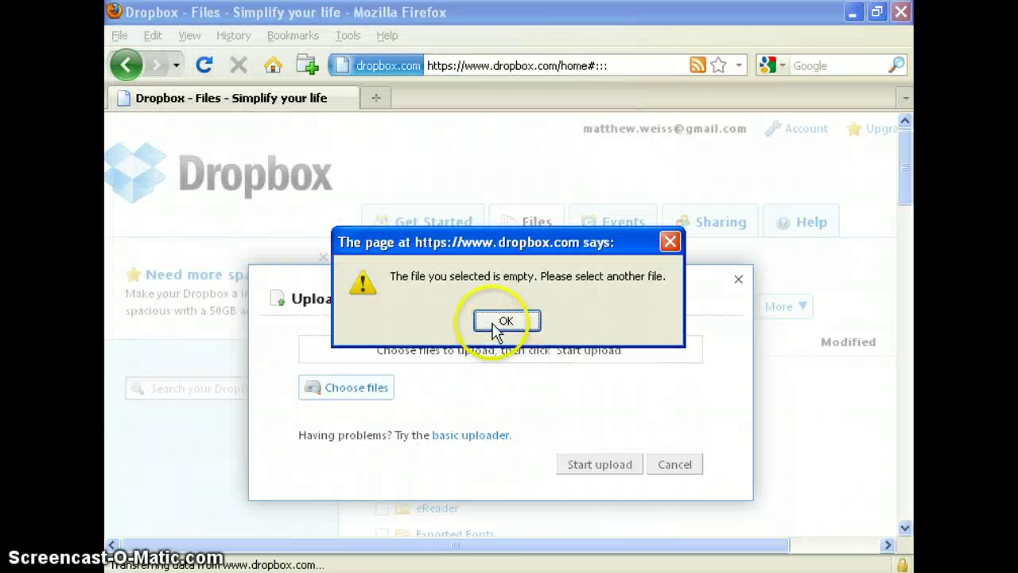
click(501, 322)
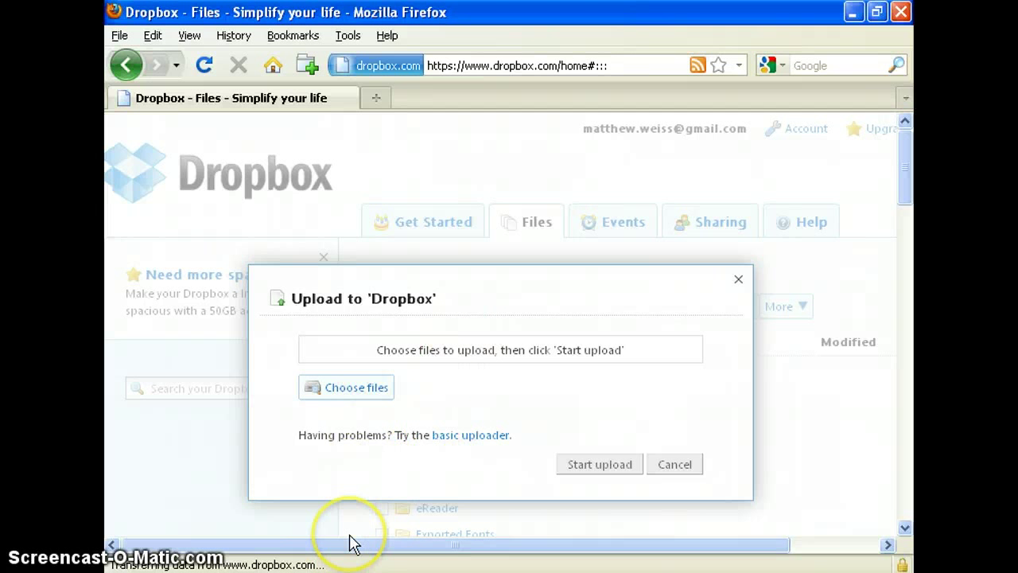
click(350, 387)
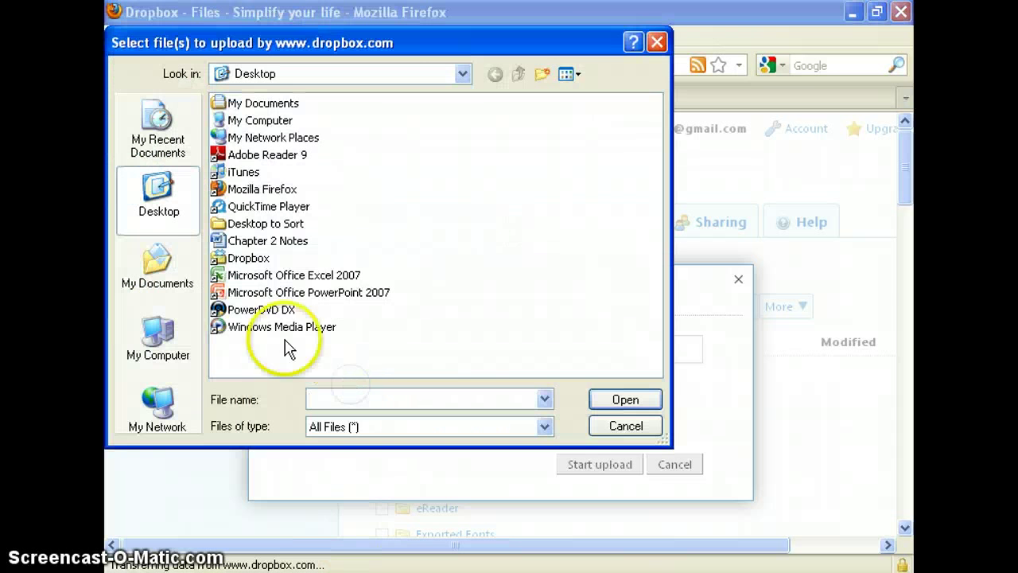
double_click(238, 240)
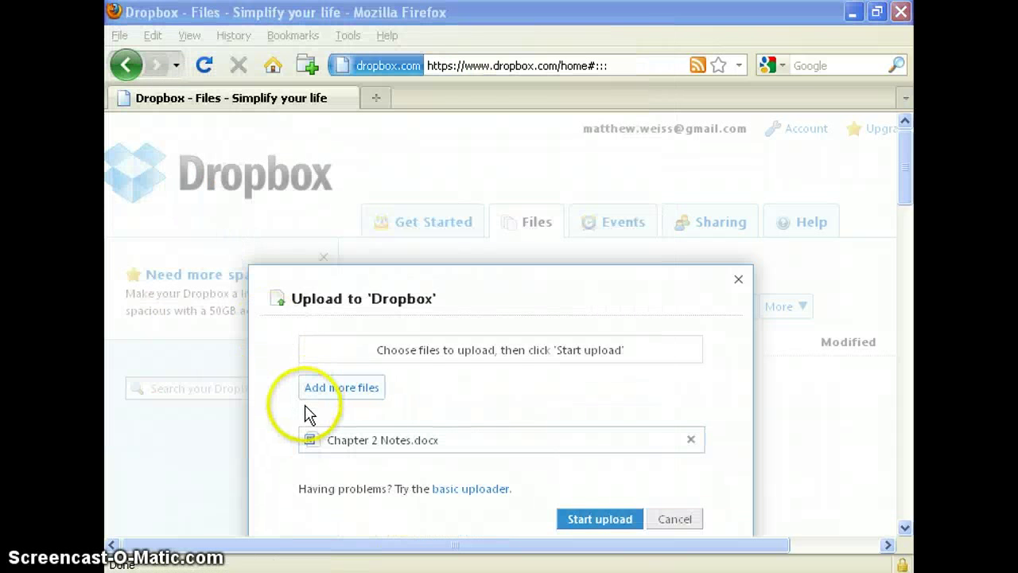
click(598, 517)
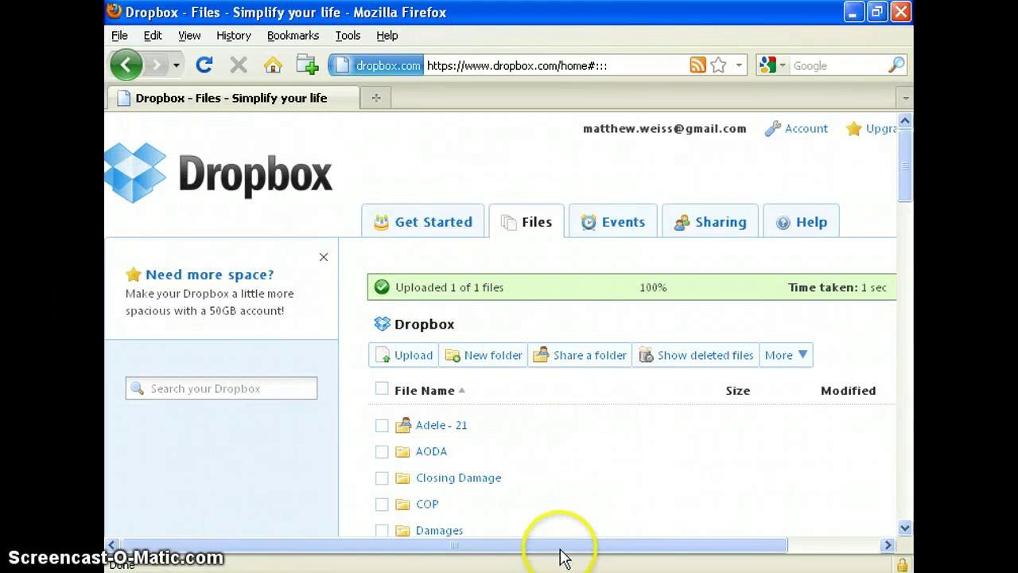
drag(560, 547, 704, 545)
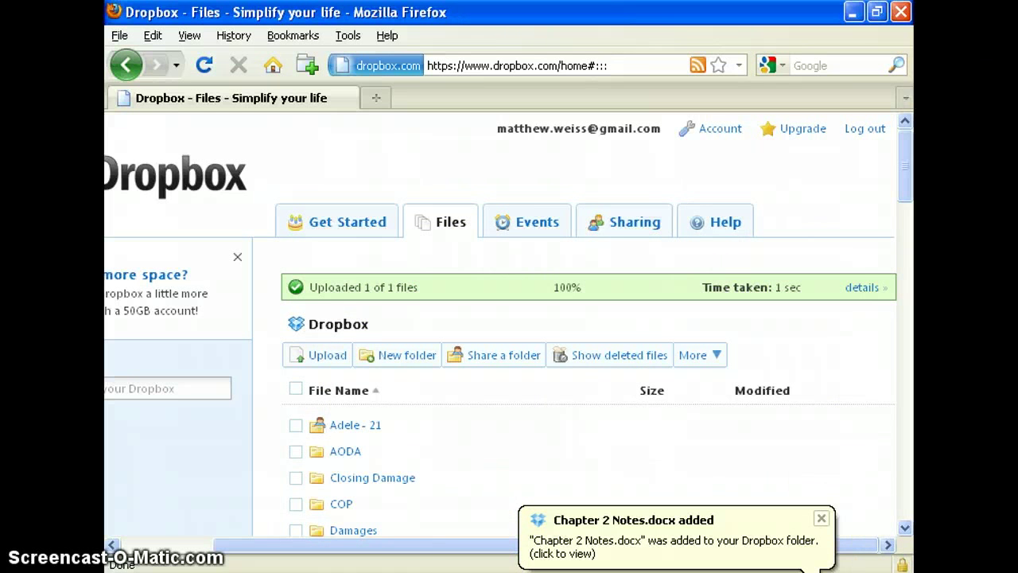
scroll(461, 480, down, 14)
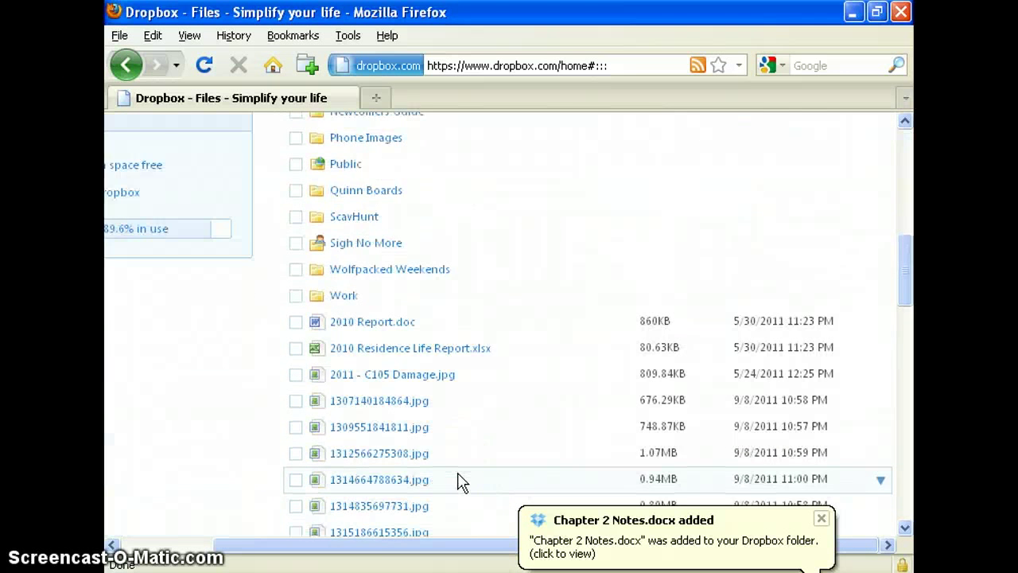
scroll(462, 479, down, 15)
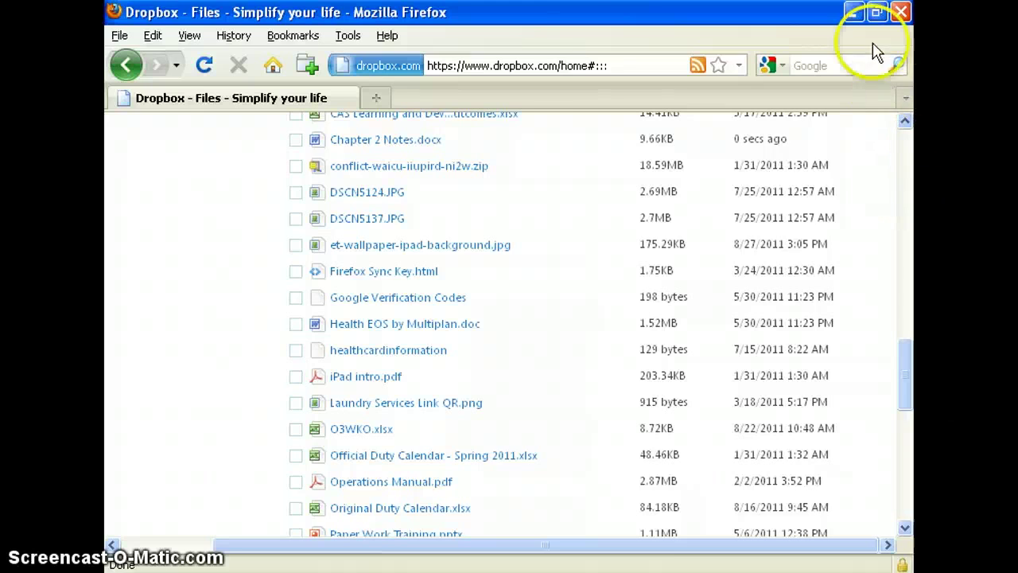
- Open the local Dropbox folder from its desktop shortcut in a maximized window
click(852, 12)
click(602, 216)
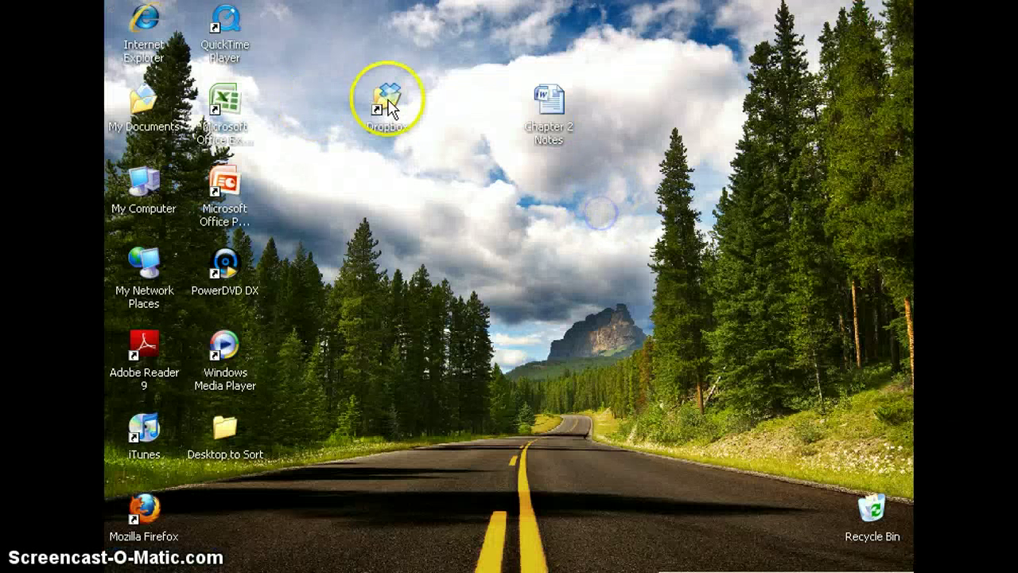
click(390, 104)
double_click(373, 104)
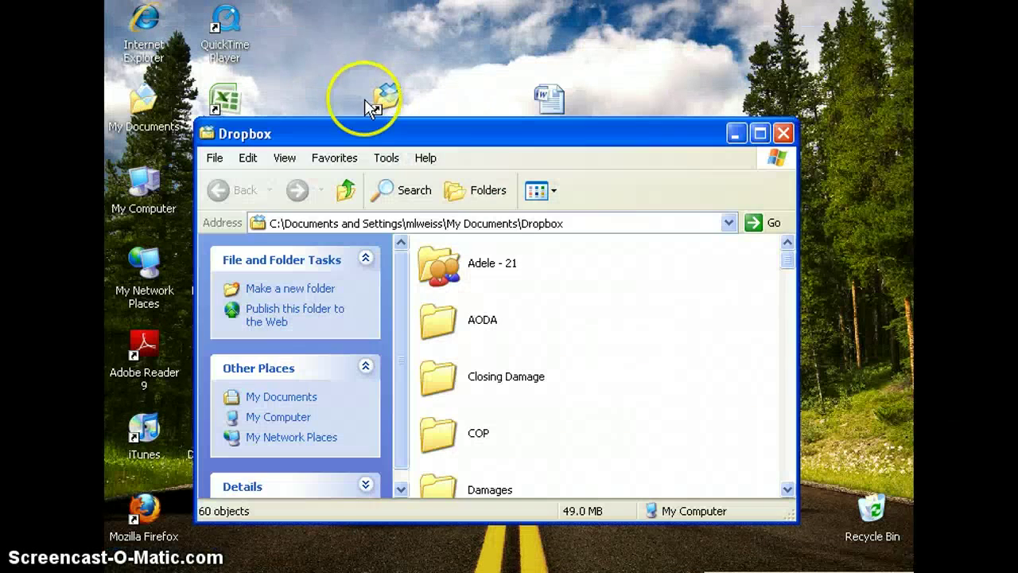
click(759, 133)
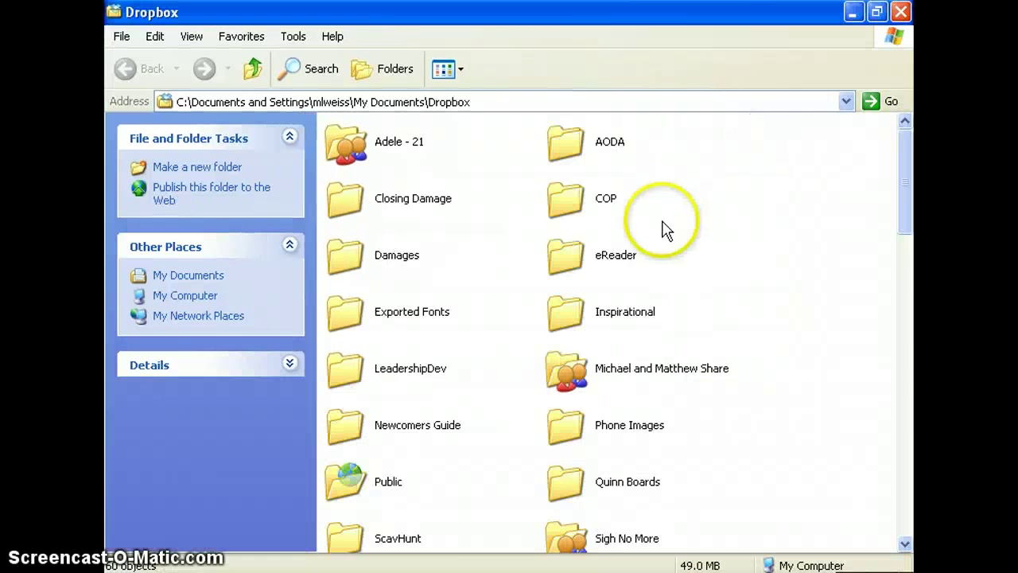
- Locate the synced Chapter 2 Notes file, then close the folder window
drag(905, 169, 896, 342)
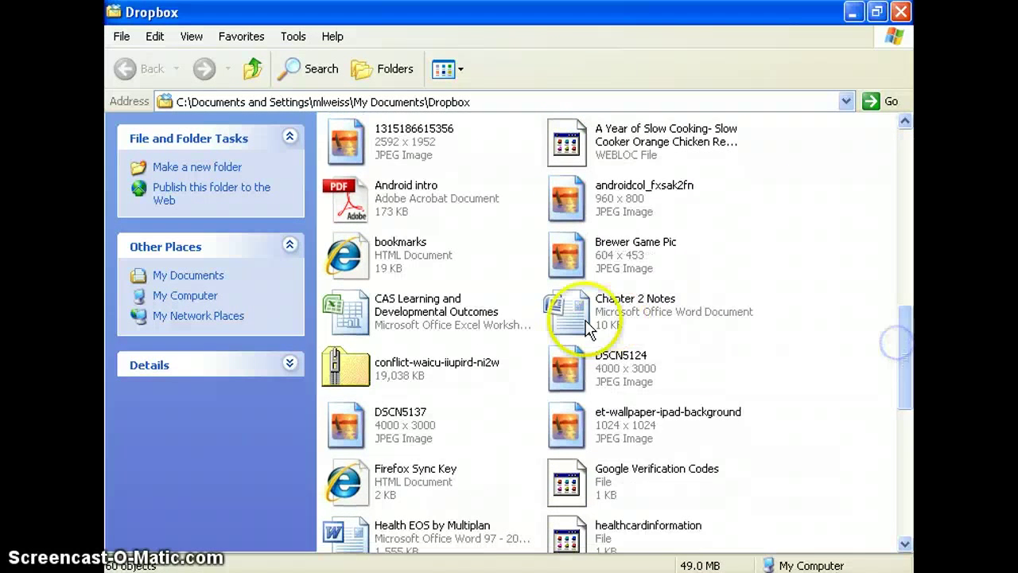
click(587, 329)
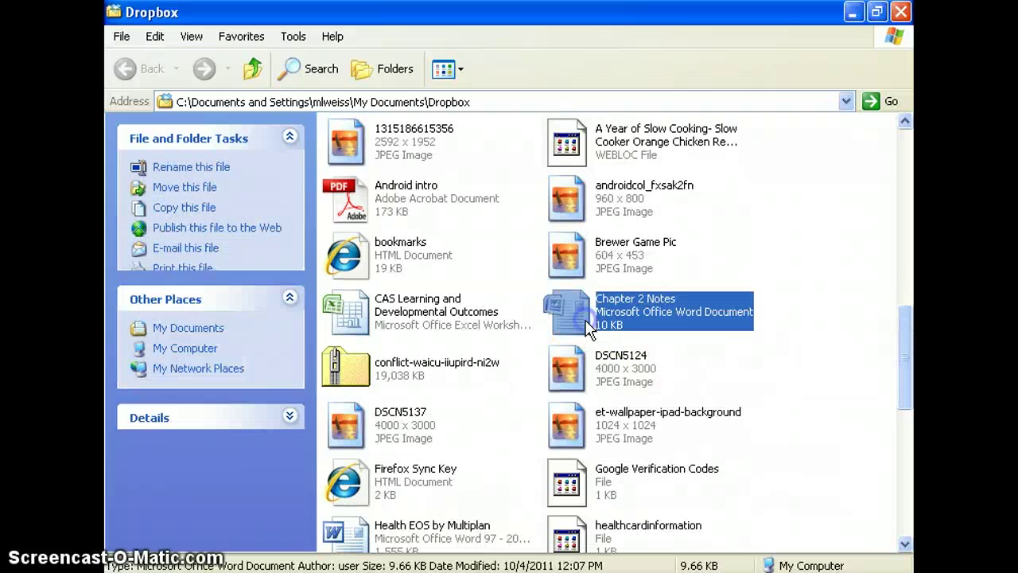
click(849, 375)
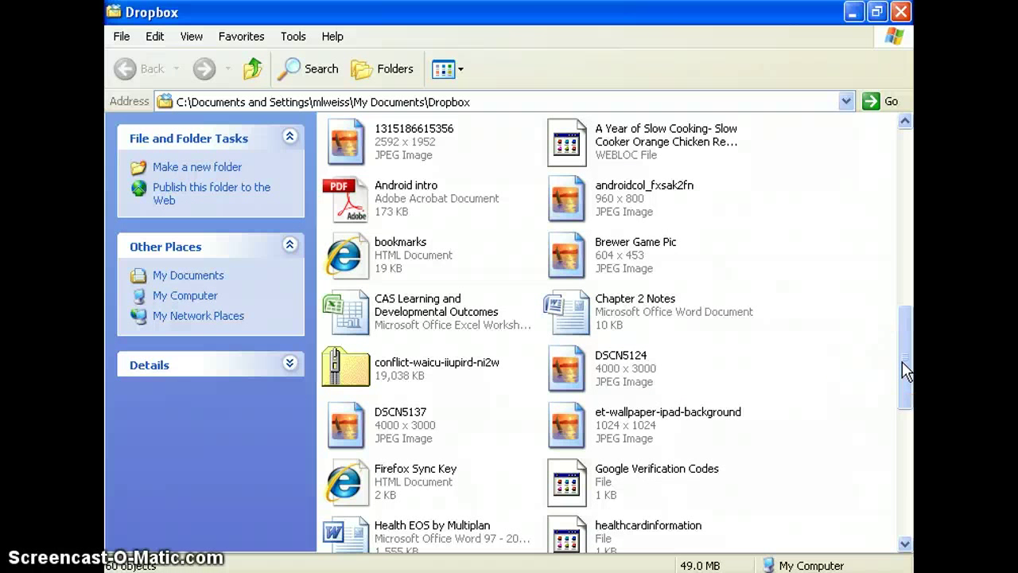
click(384, 99)
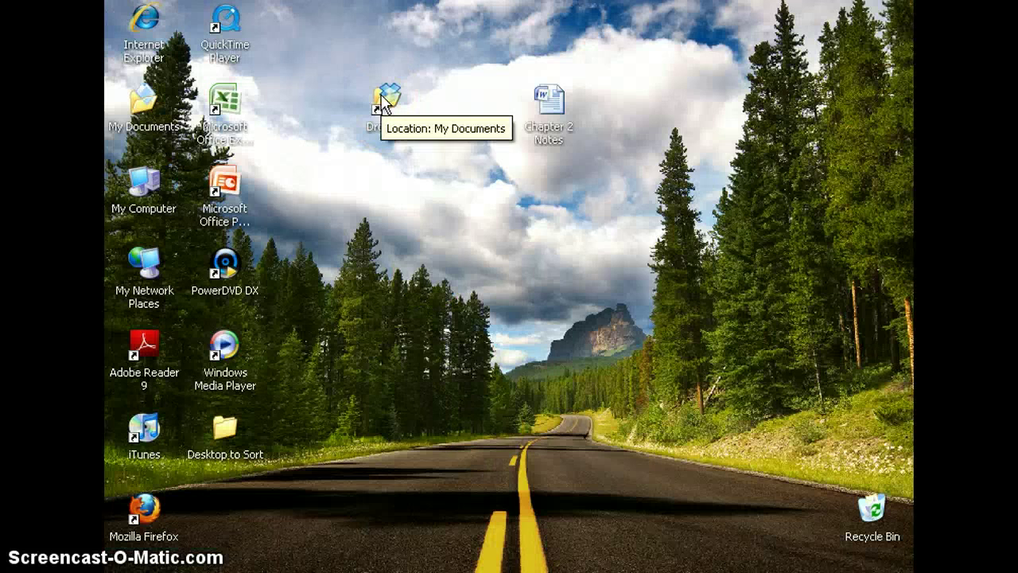
- Reopen the Dropbox folder and show the Dropbox context submenu for Folder to be Shared
double_click(384, 99)
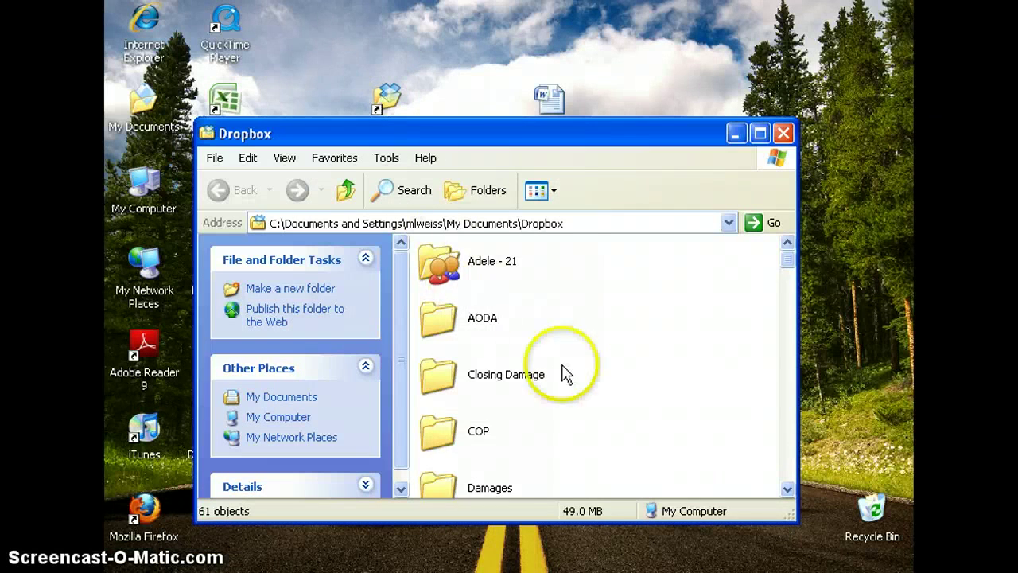
scroll(563, 375, down, 8)
scroll(563, 381, down, 5)
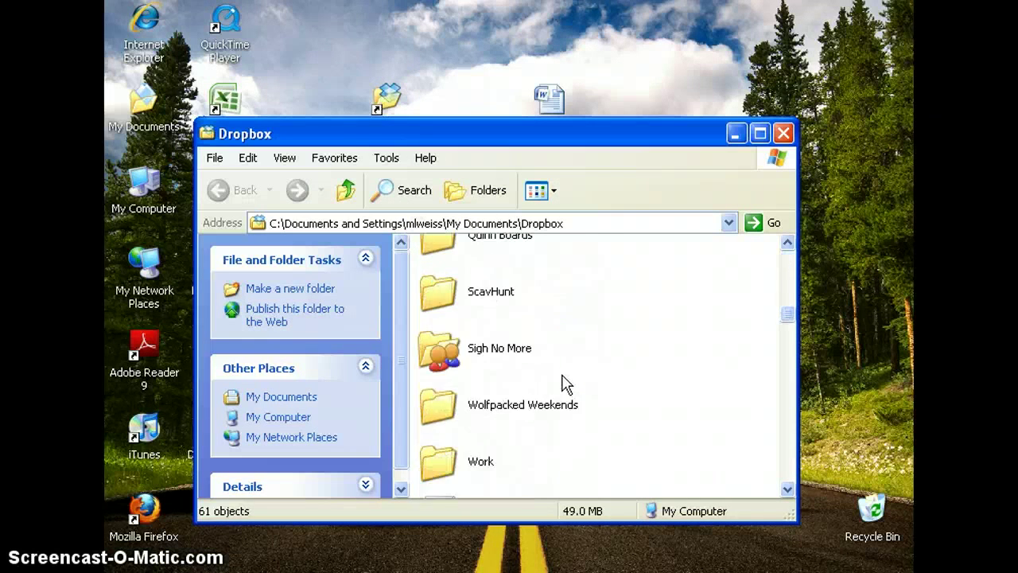
scroll(563, 382, up, 7)
scroll(563, 382, up, 2)
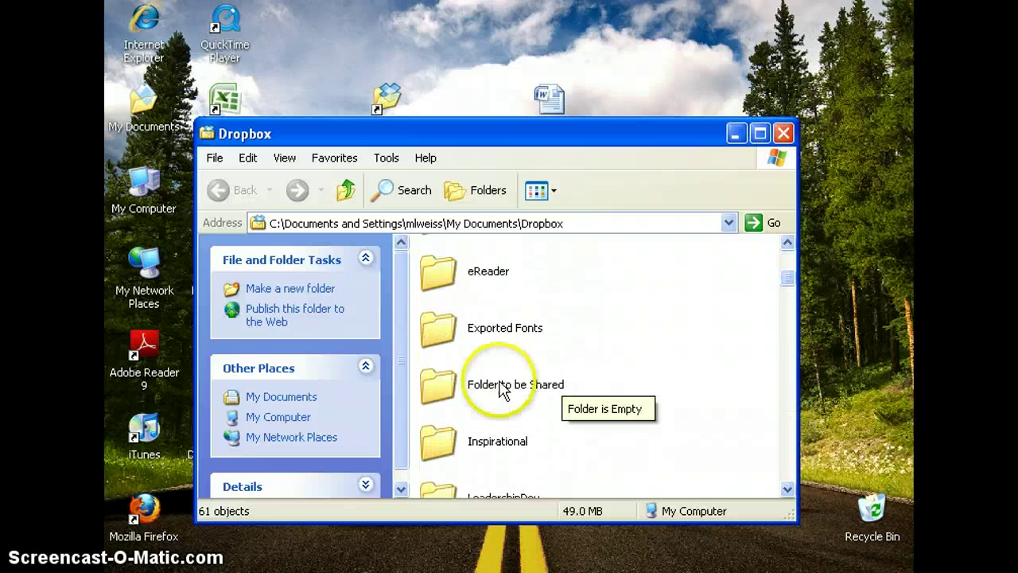
click(487, 386)
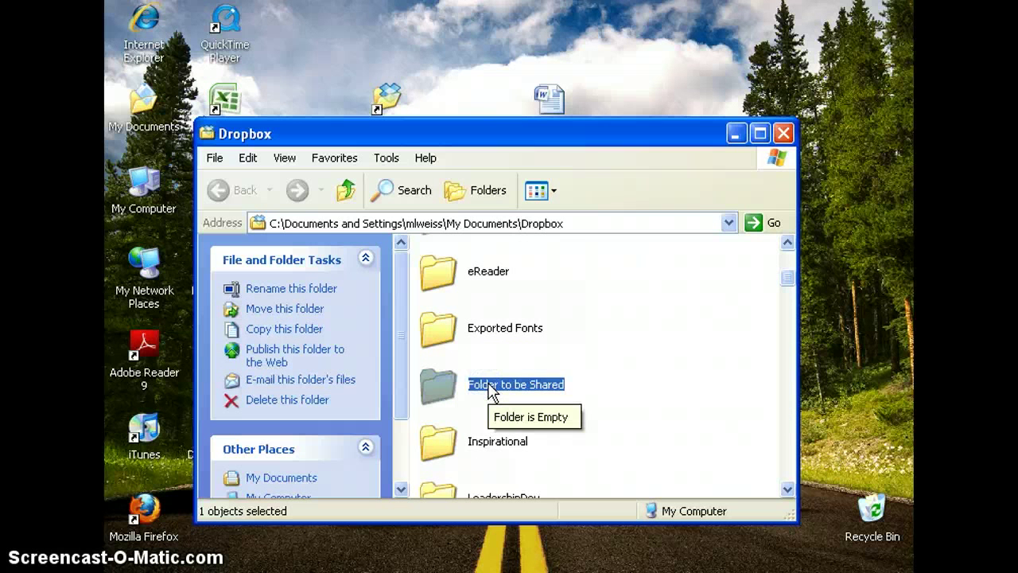
right_click(490, 390)
mouse_move(547, 188)
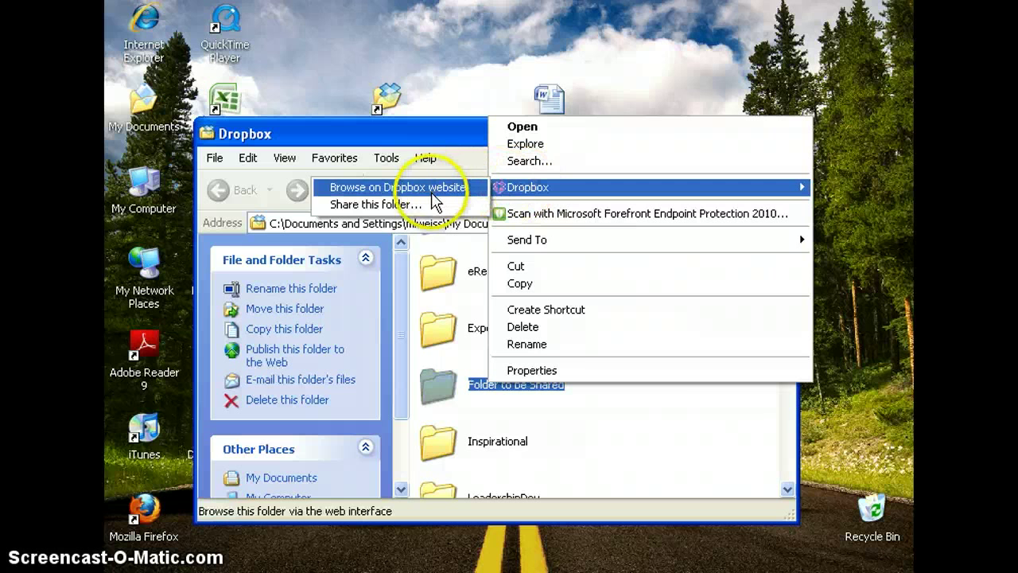
- Start sharing Folder to be Shared on the Dropbox website, leaving the personal message empty
click(435, 206)
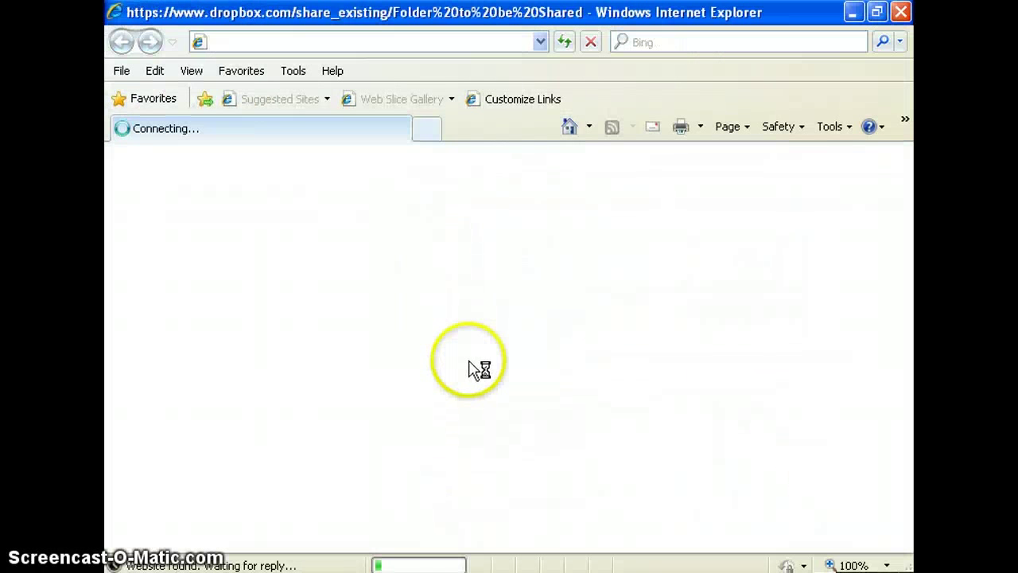
scroll(473, 369, down, 1)
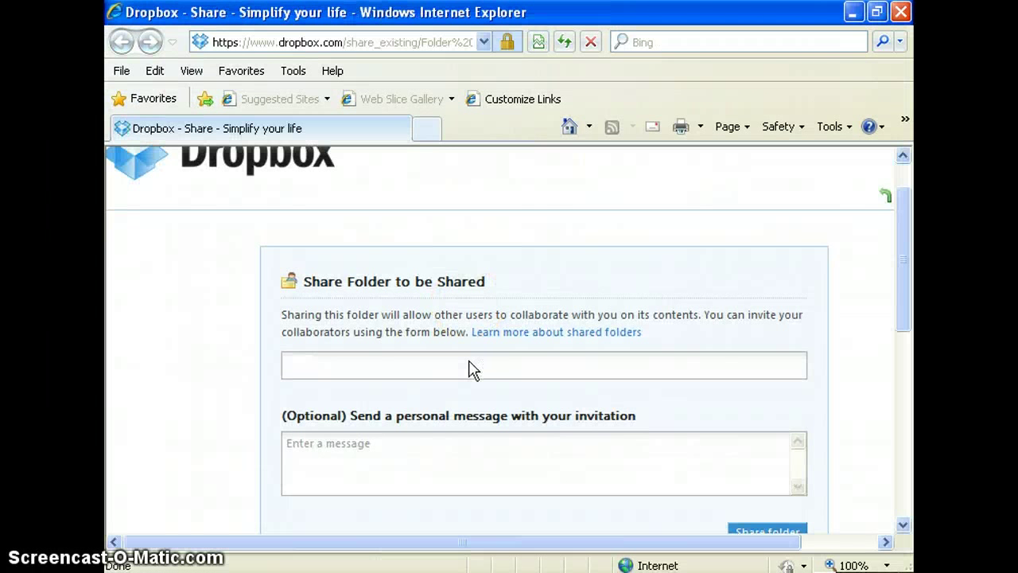
scroll(473, 370, down, 1)
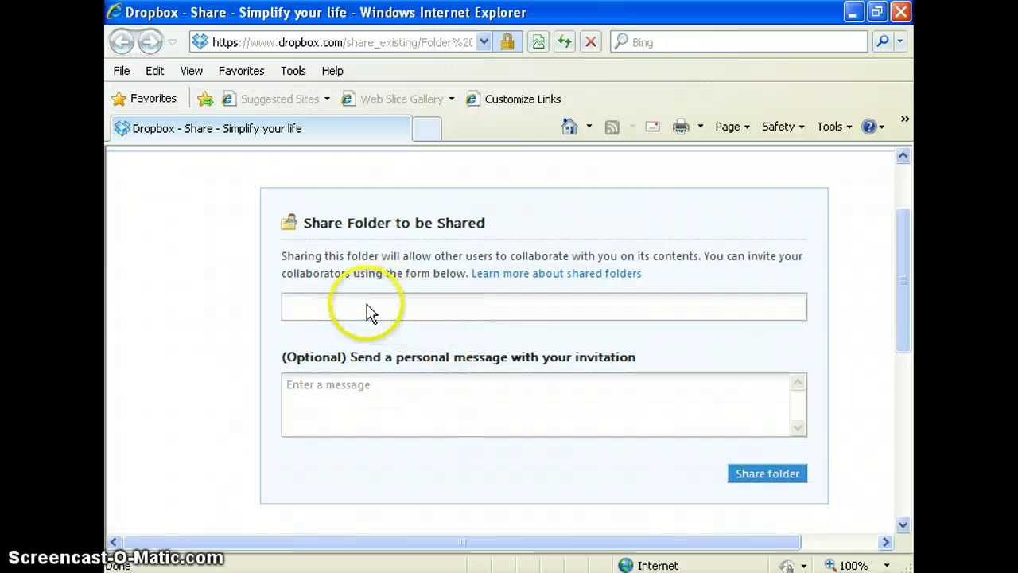
click(315, 311)
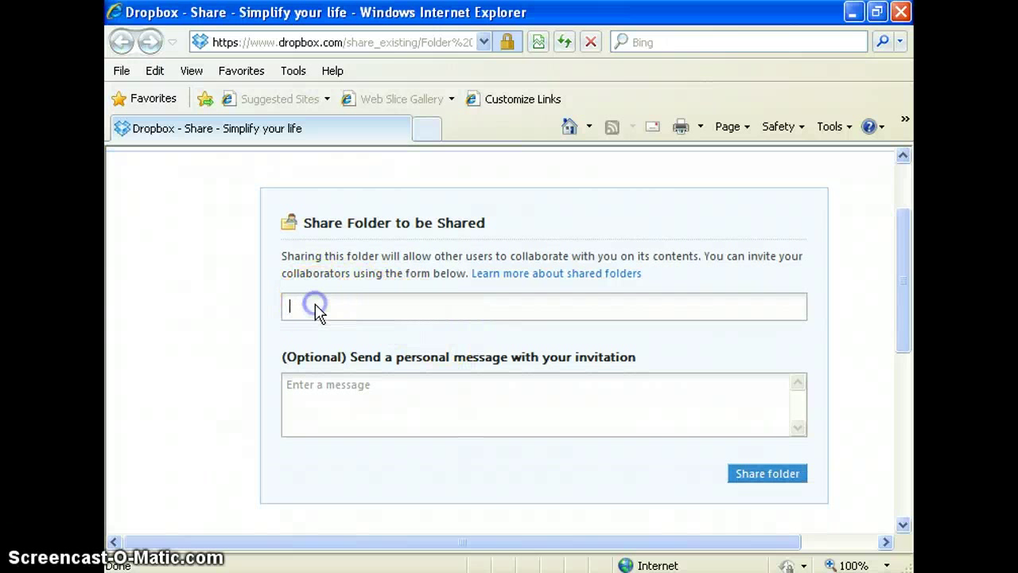
click(348, 428)
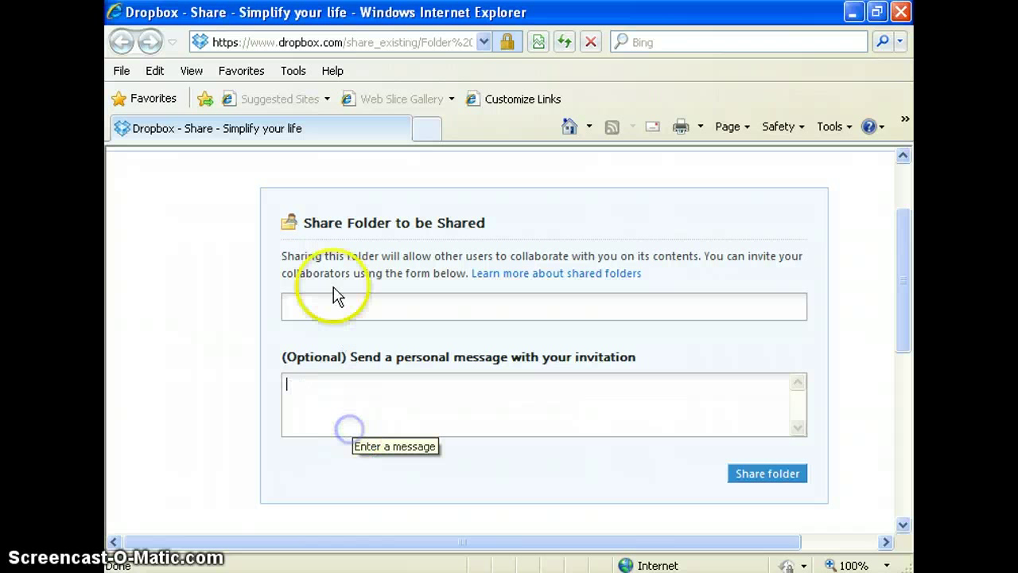
click(331, 277)
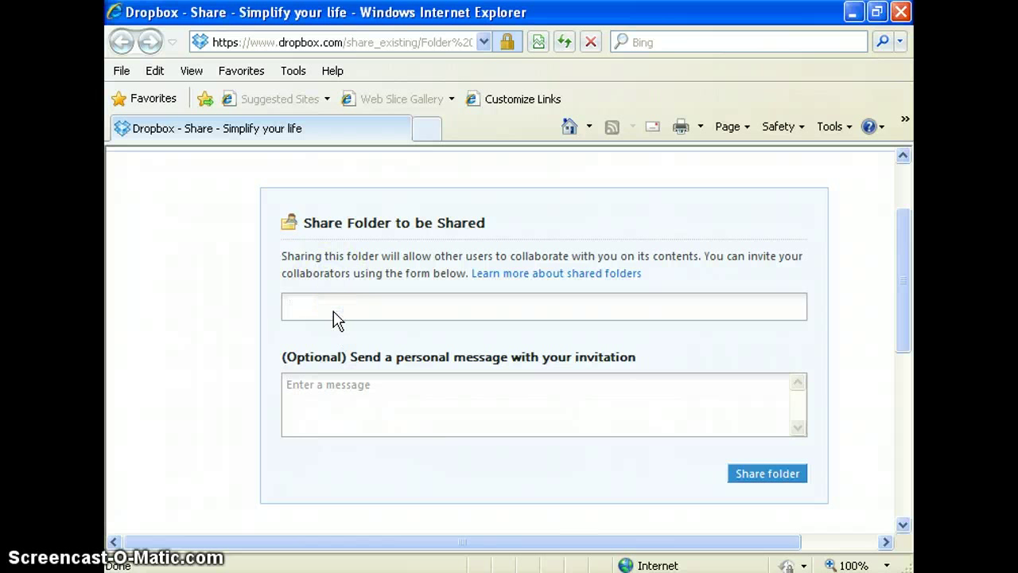
- Enter the collaborator's e-mail address in the invite field, replacing a misspelled suggestion
click(338, 318)
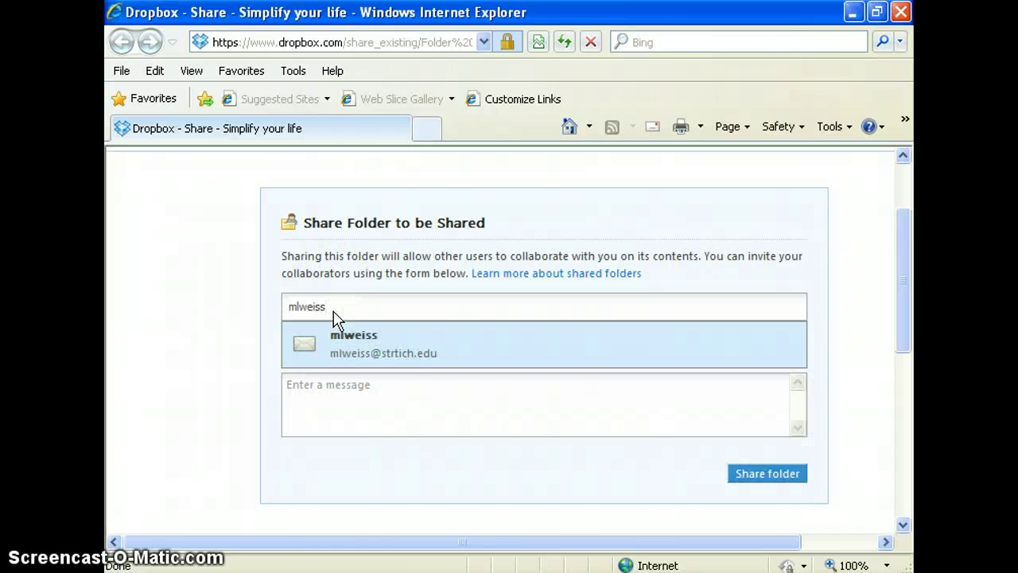
click(370, 350)
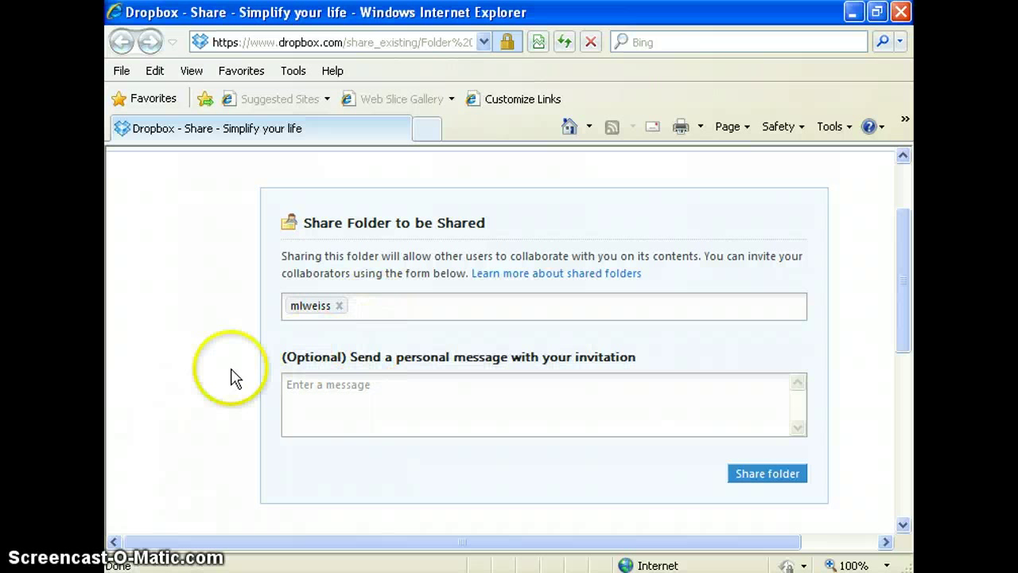
click(337, 307)
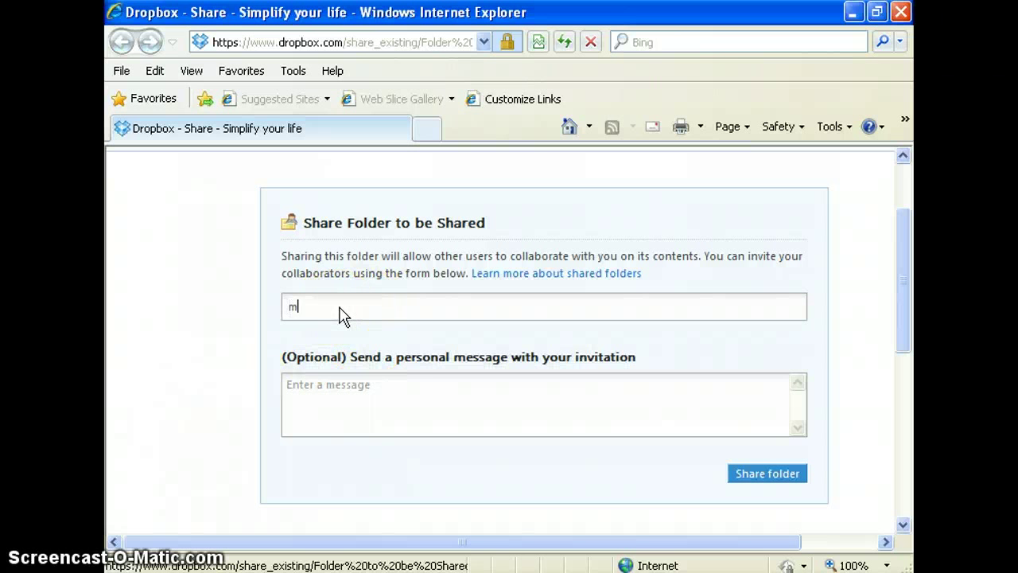
click(445, 400)
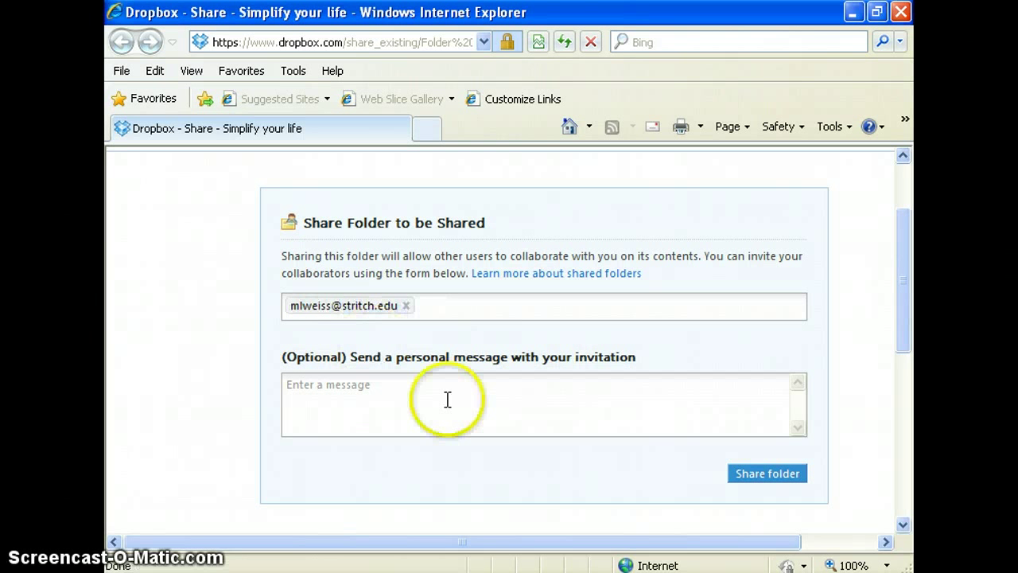
- Send the share invitation for Folder to be Shared
scroll(614, 461, down, 1)
scroll(619, 466, down, 1)
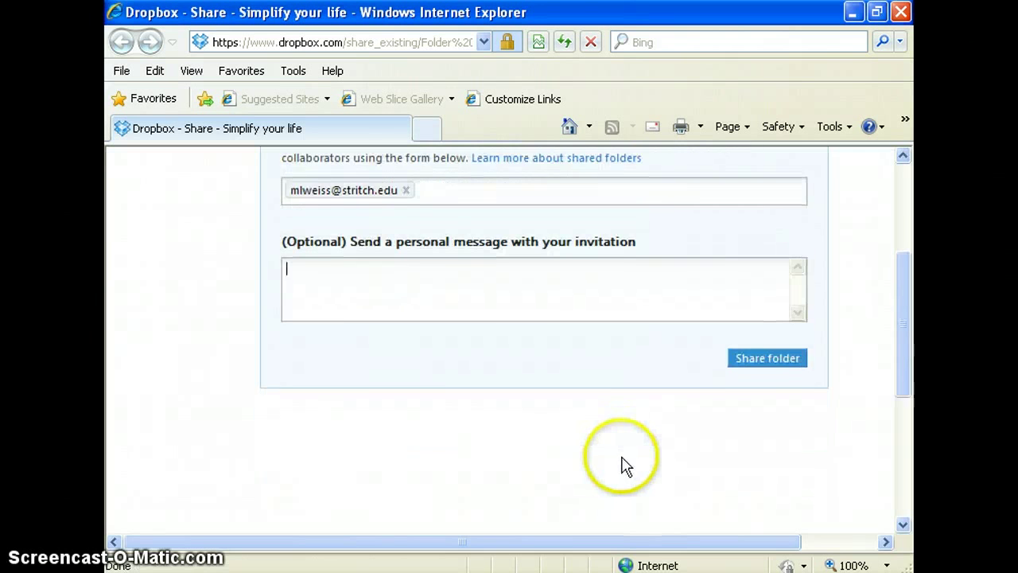
scroll(624, 465, up, 3)
scroll(659, 477, down, 1)
click(748, 472)
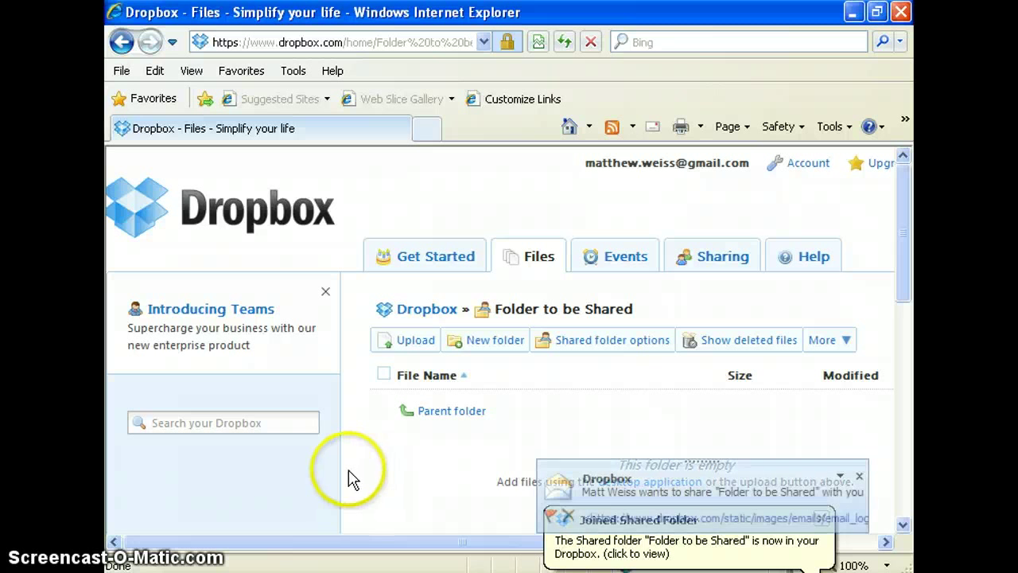
click(652, 493)
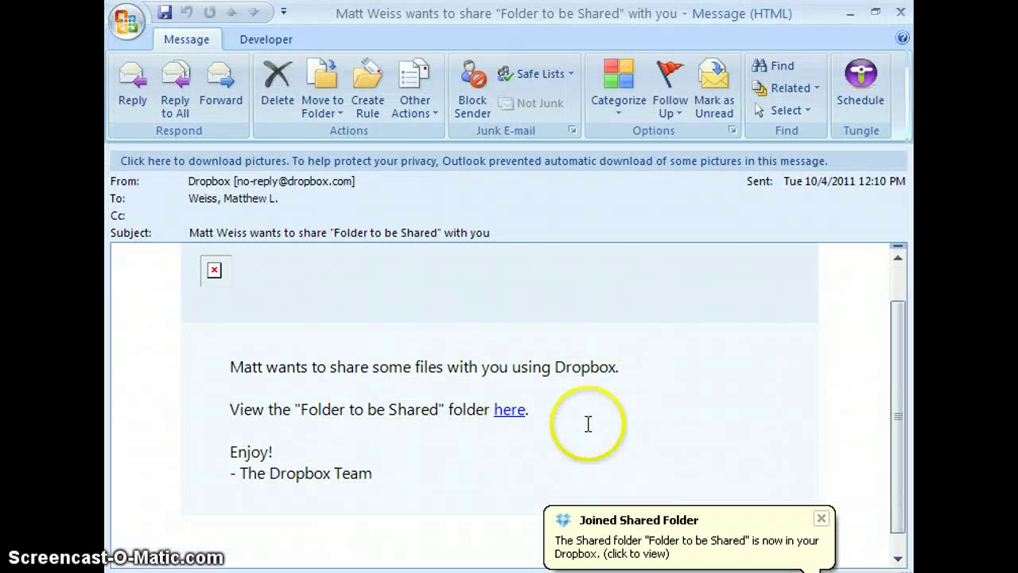
scroll(568, 437, down, 1)
scroll(446, 477, up, 2)
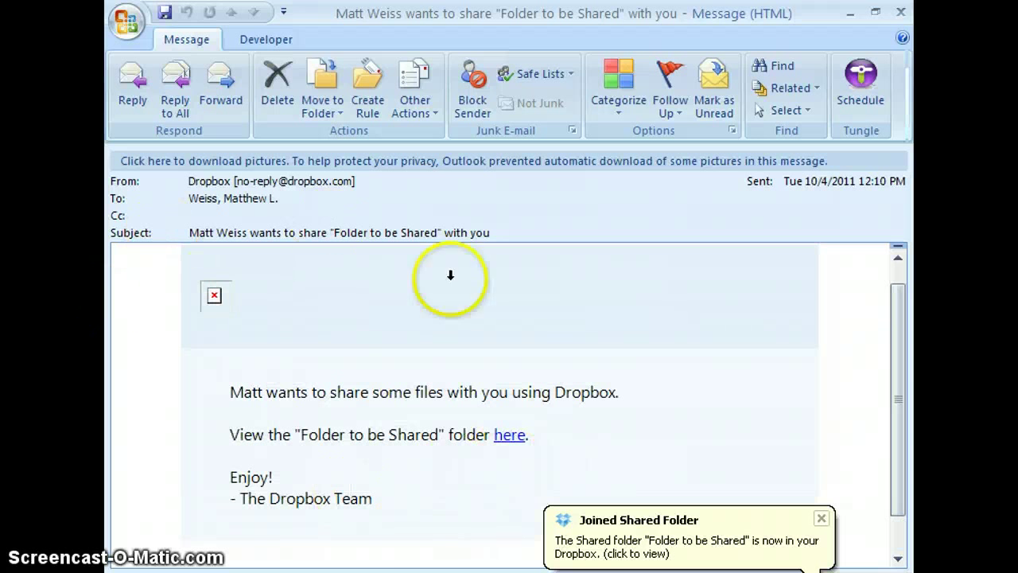
click(902, 12)
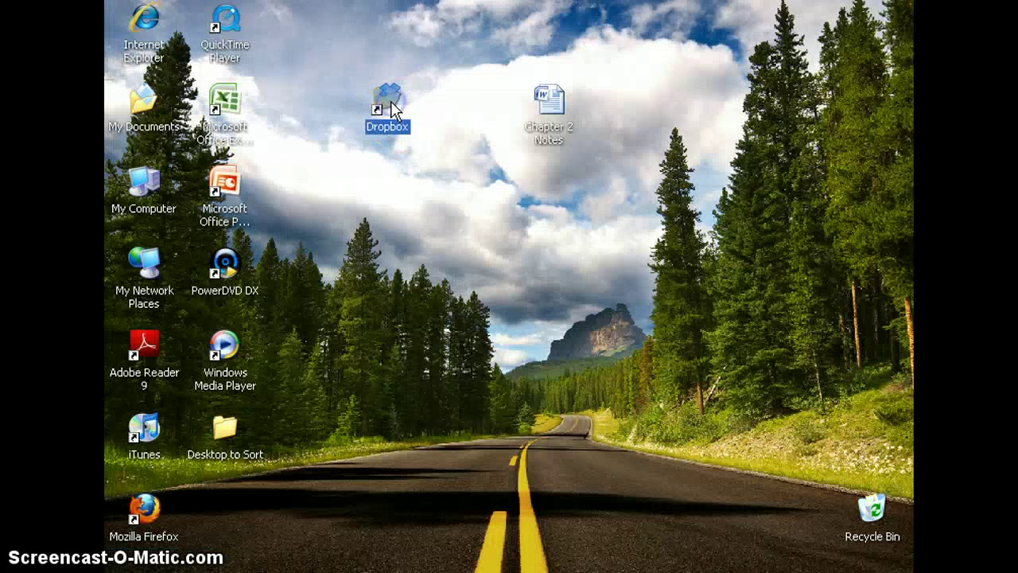
- Open the Public folder inside the local Dropbox folder in a maximized window
double_click(388, 102)
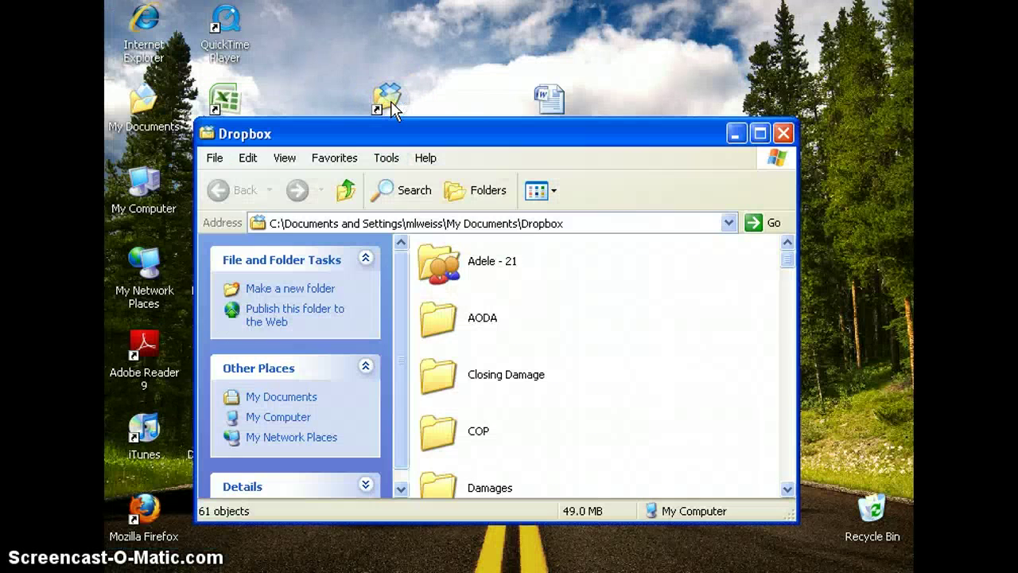
scroll(549, 345, down, 10)
scroll(557, 353, down, 2)
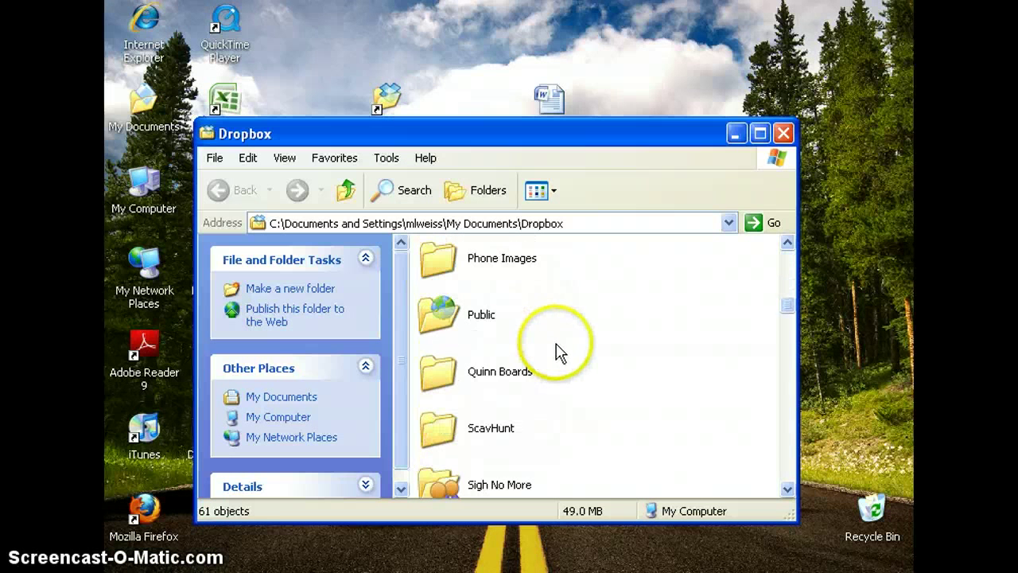
click(445, 322)
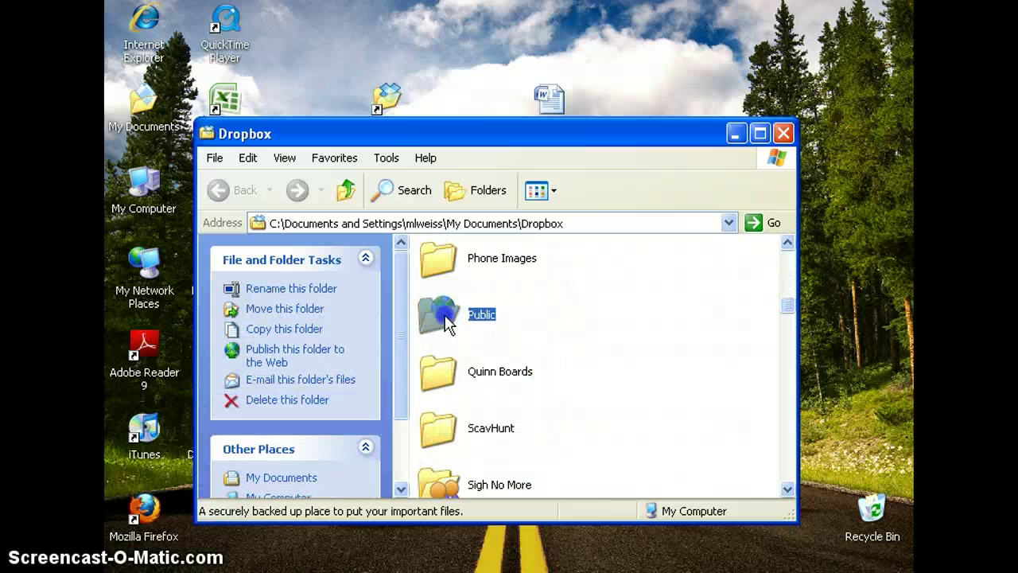
double_click(446, 322)
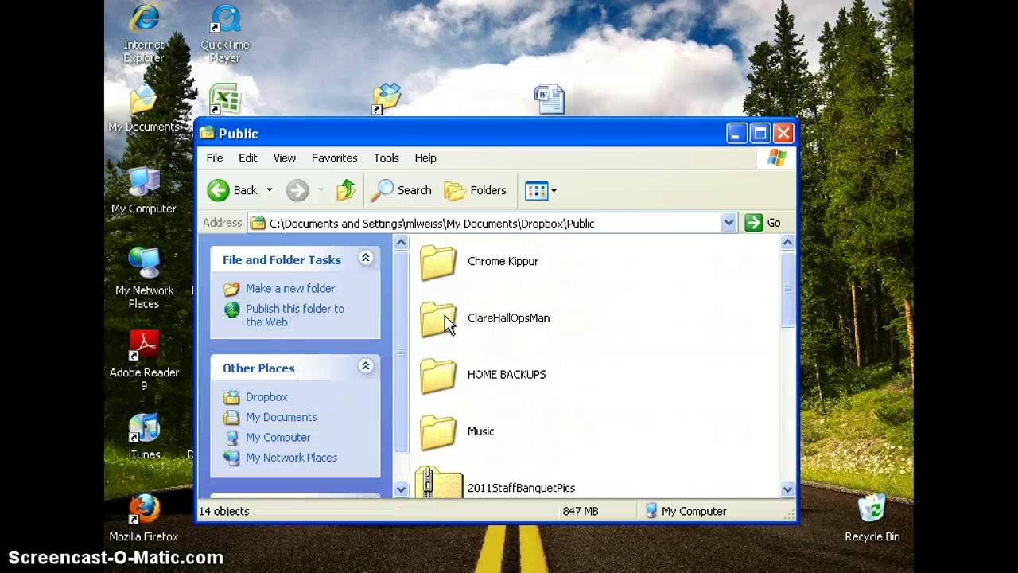
click(760, 134)
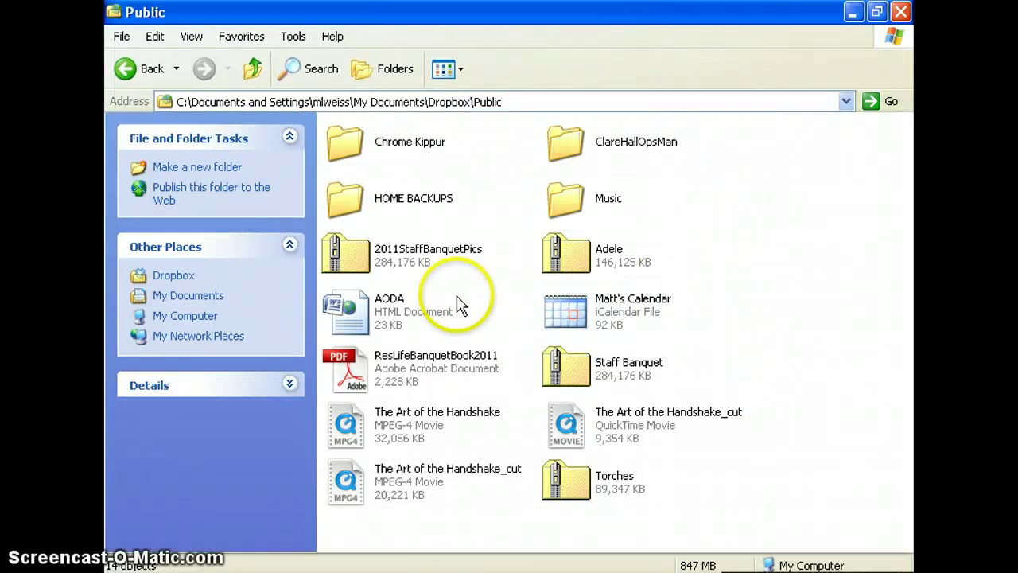
- Copy the Torches zip file's public link via its Dropbox context menu
click(577, 494)
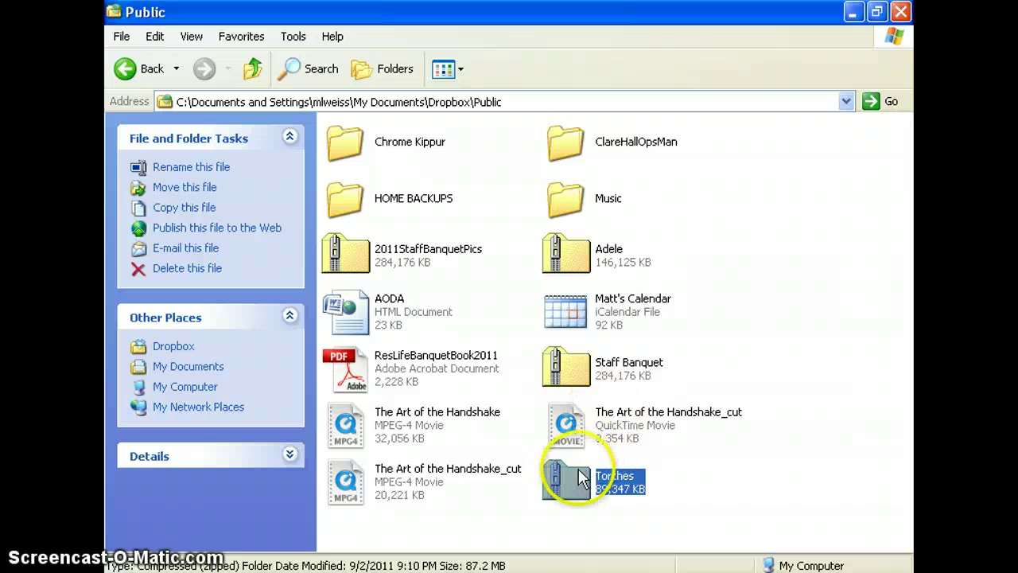
right_click(561, 472)
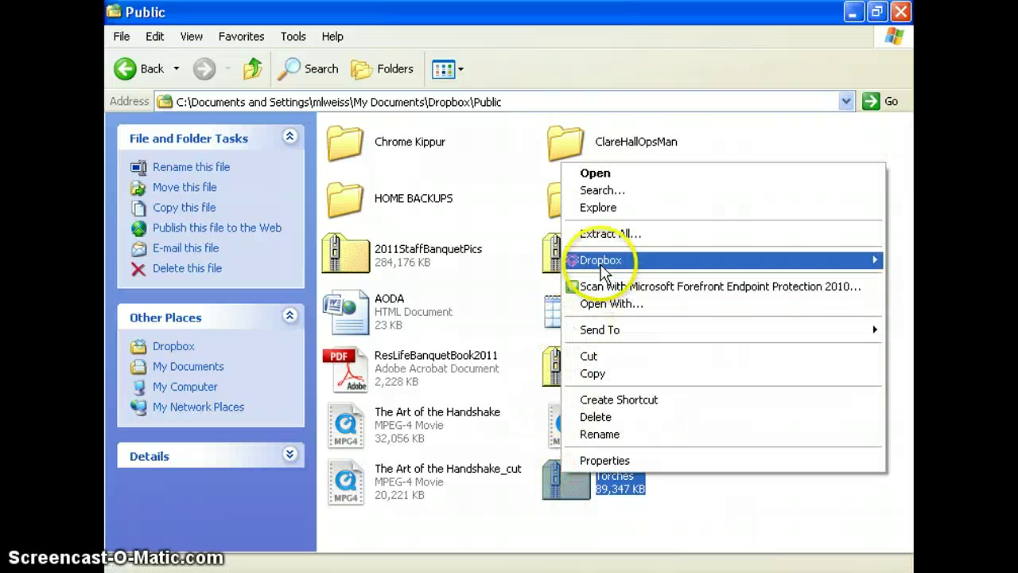
mouse_move(589, 259)
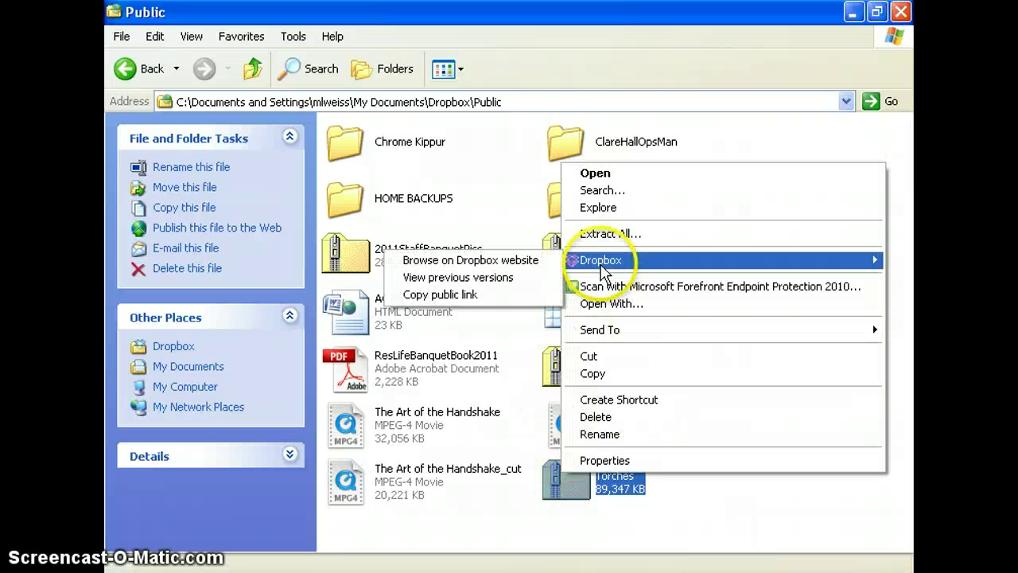
click(513, 294)
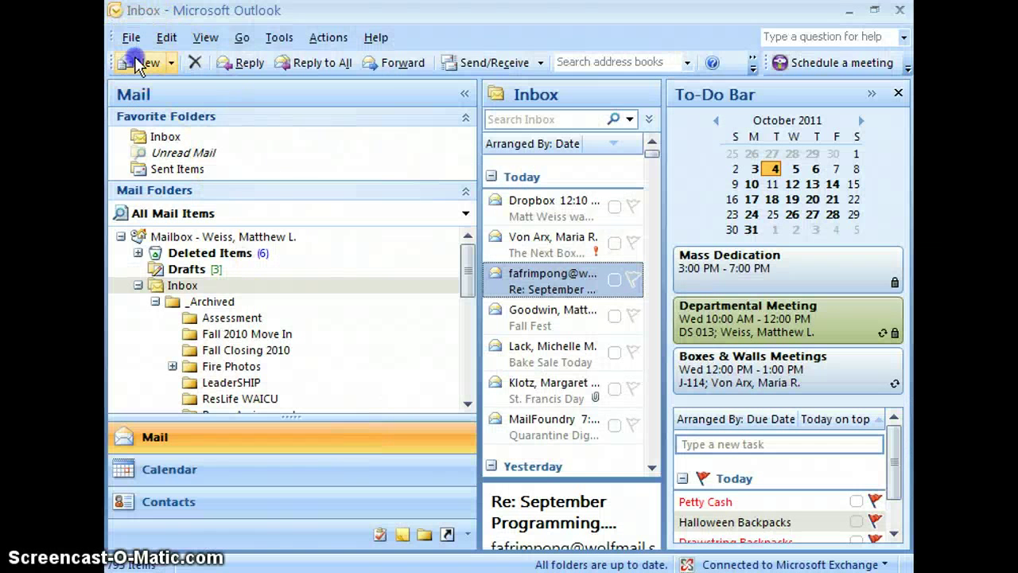
- Start a new message to the collaborator, subject 'Check out this file!!', with the Torches.zip link pasted
click(139, 65)
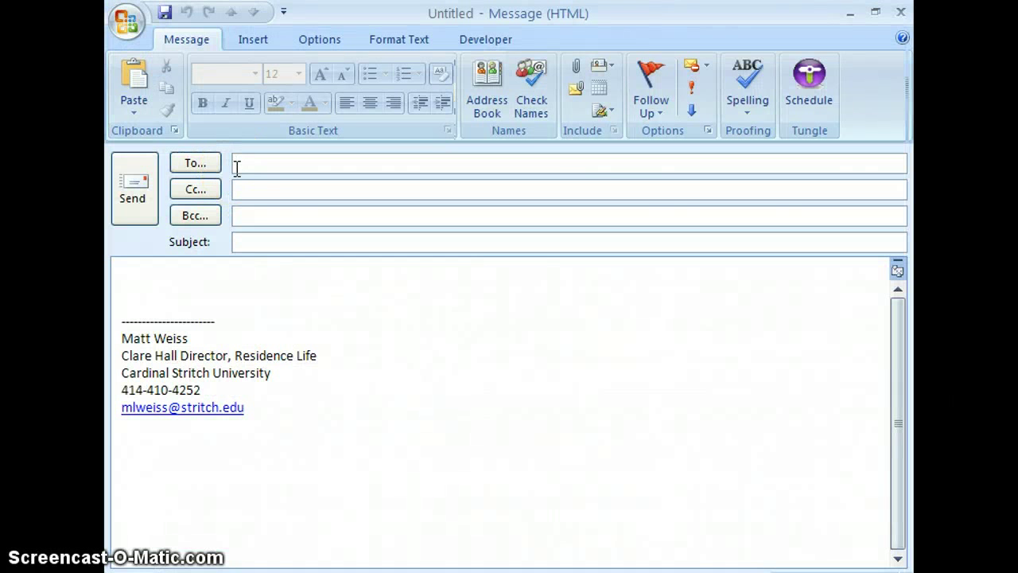
text(bs)
key(Return)
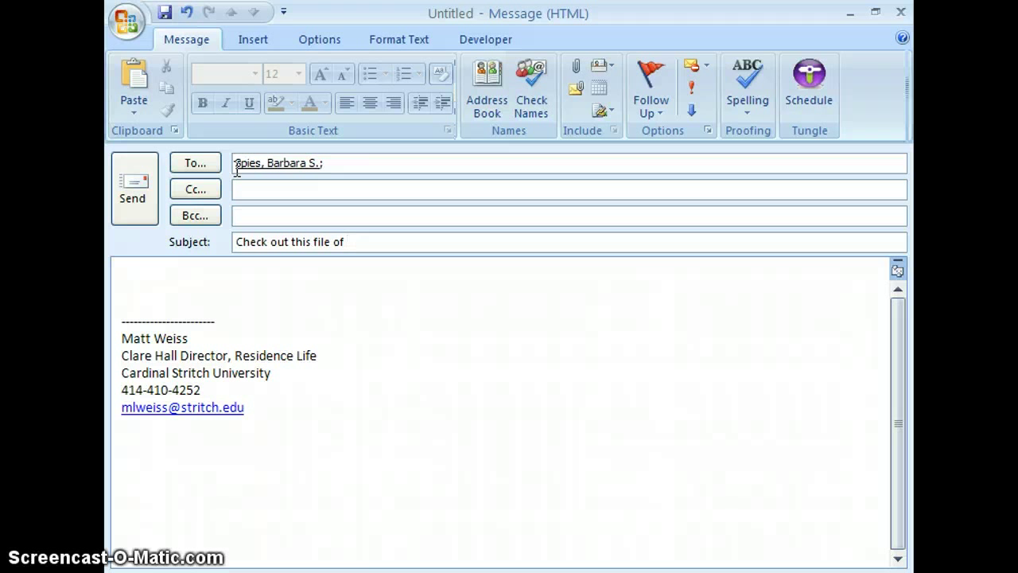
key(Tab)
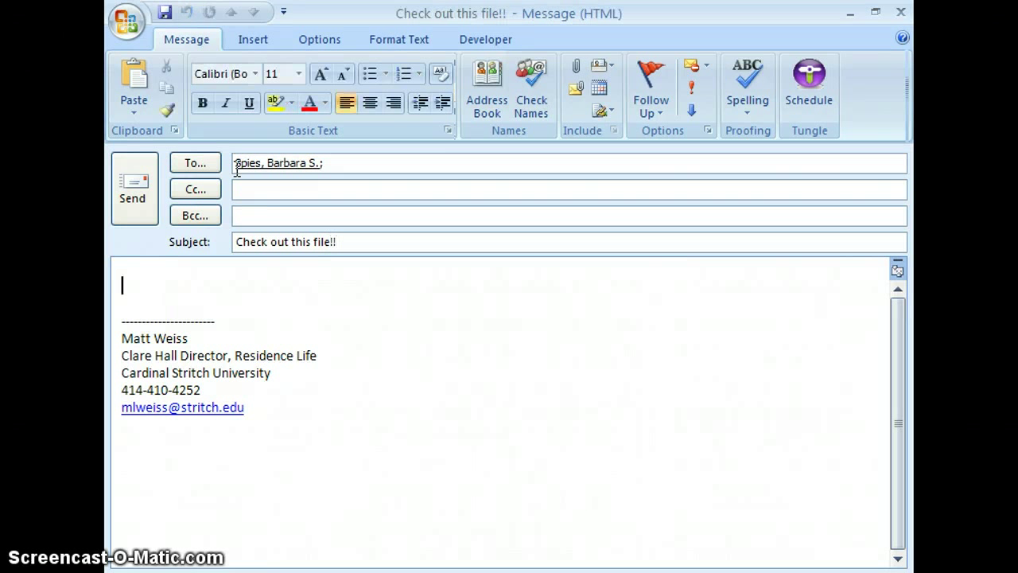
key(ctrl+v)
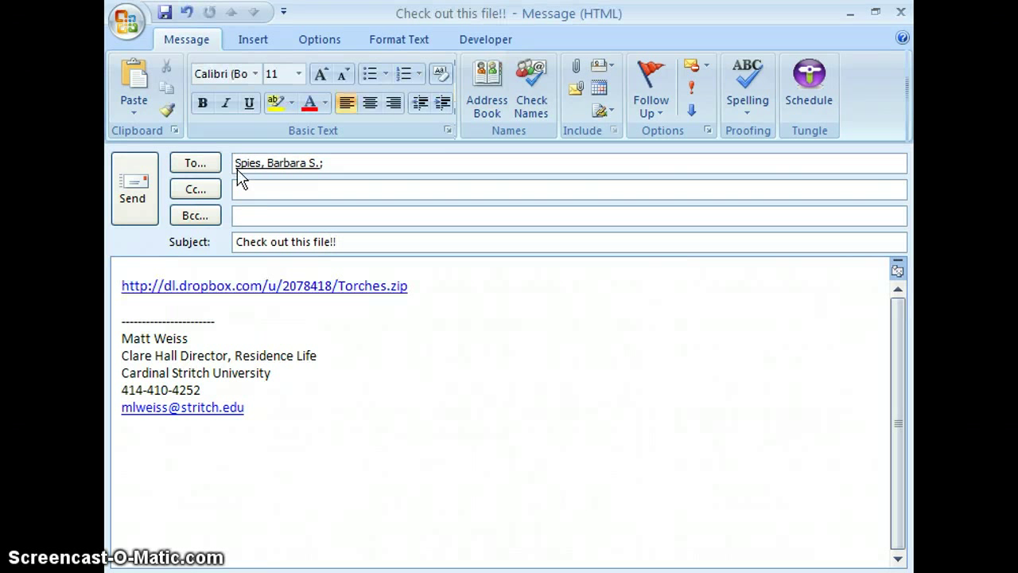
- Above the link, add a greeting and 'Check out this great file that I want to share with you on my dropbox.'
click(118, 275)
key(Return)
key(Up)
text(Hi Ba)
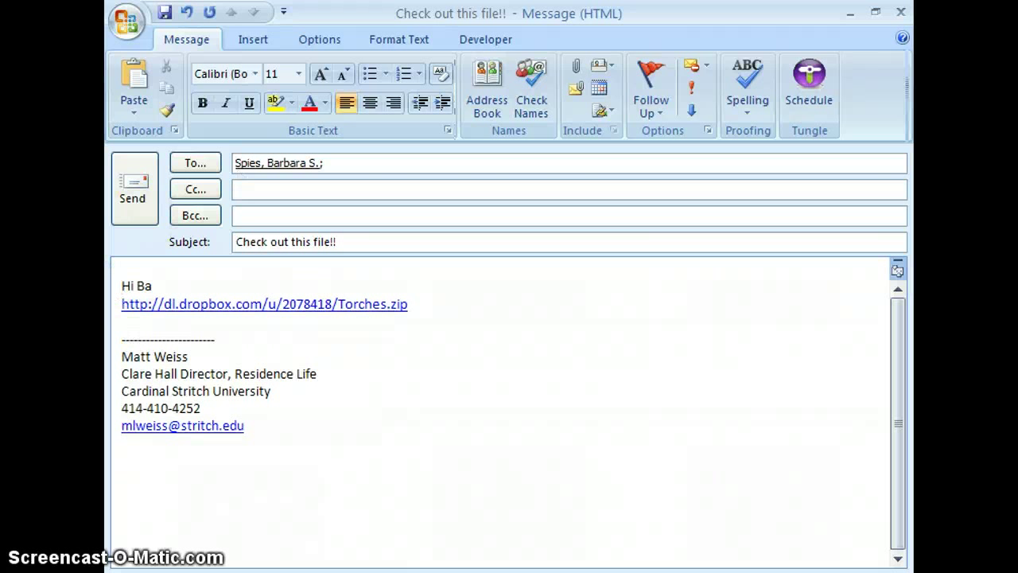
text(rb,)
key(Return)
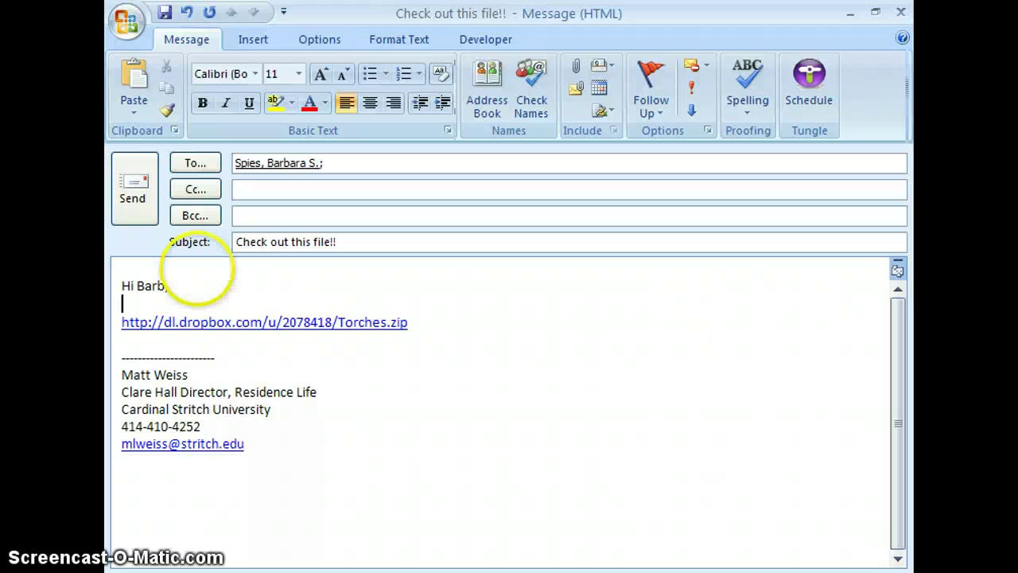
text(Check out t)
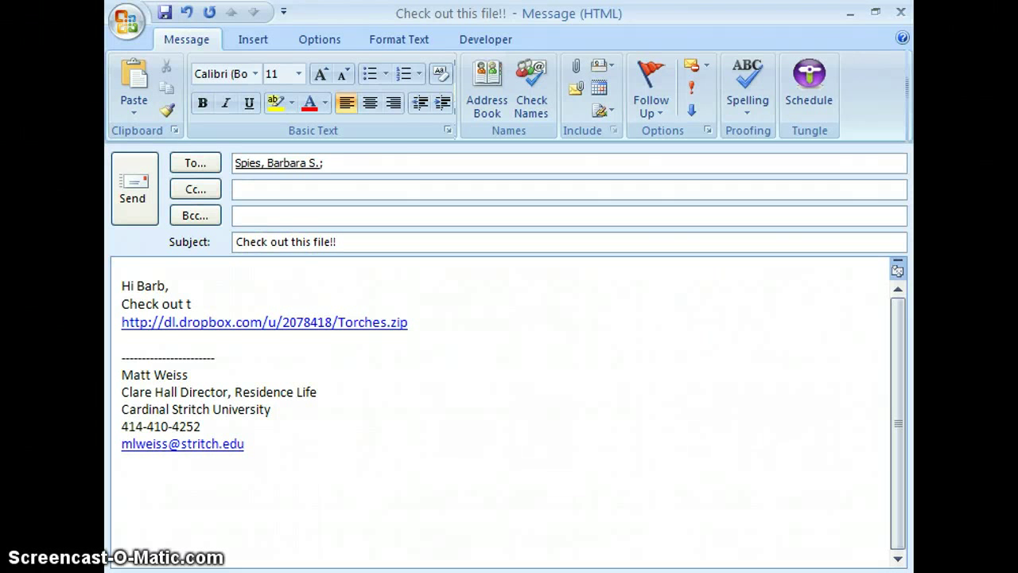
text(his great file that)
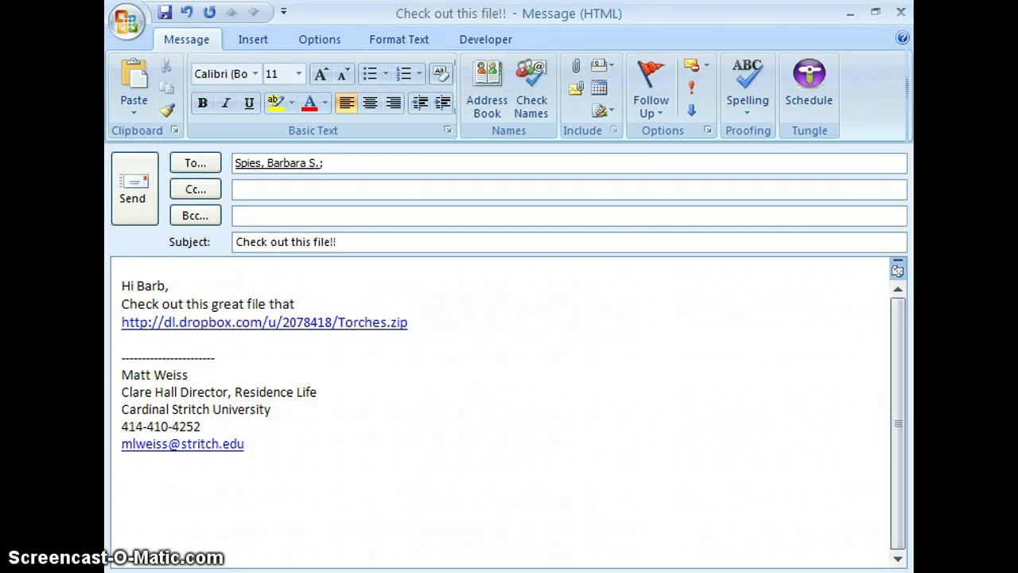
text( I want to share with out on)
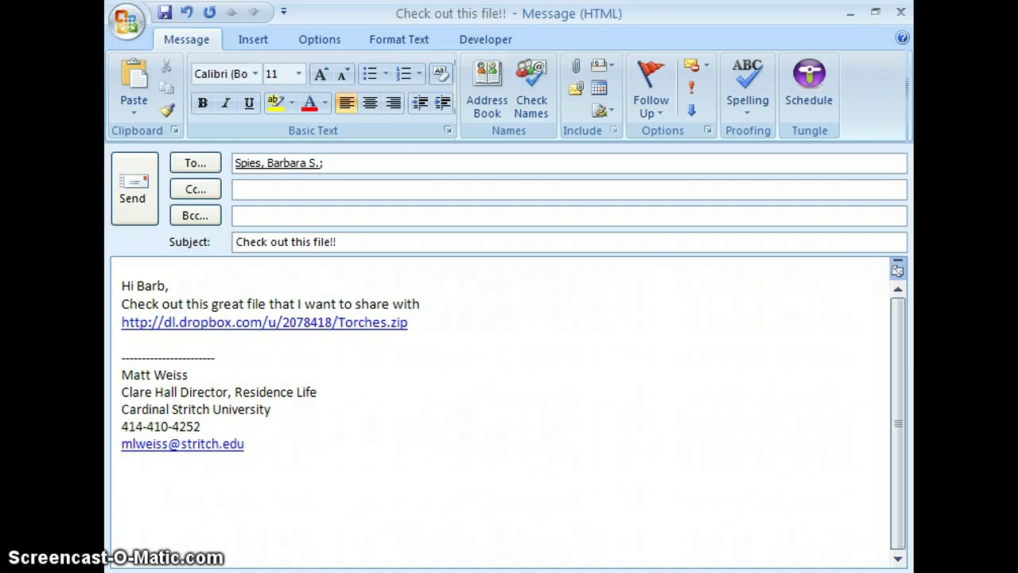
key(BackSpace)
key(BackSpace)
text(you on my dropbox.)
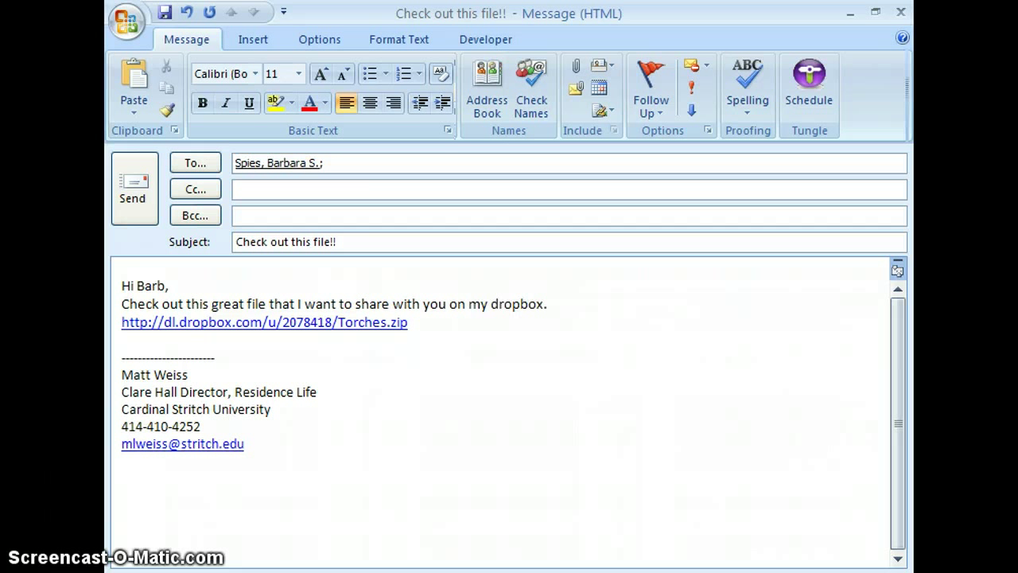
key(Return)
key(Return)
- Add download instructions ending 'download the file! It's awesome.' followed by 'Enjoy!'
text(All you ne)
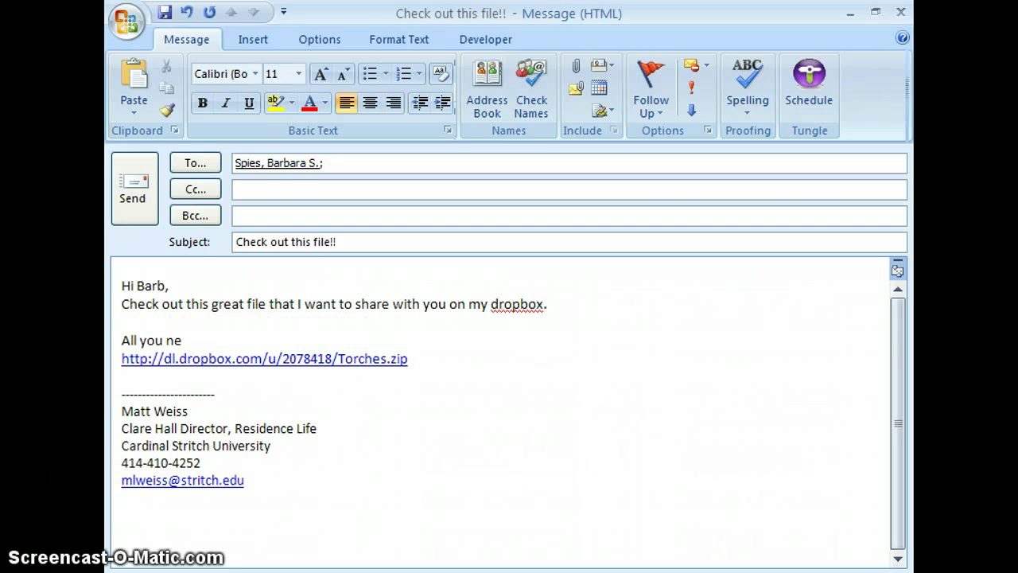
text(ed to do to)
text(open it is)
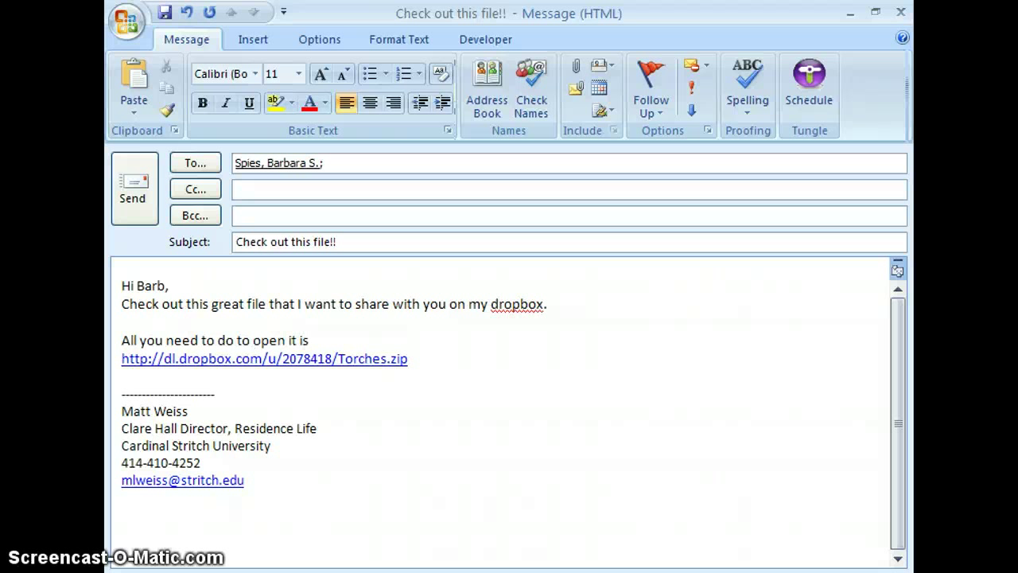
text( copy this link into your web s)
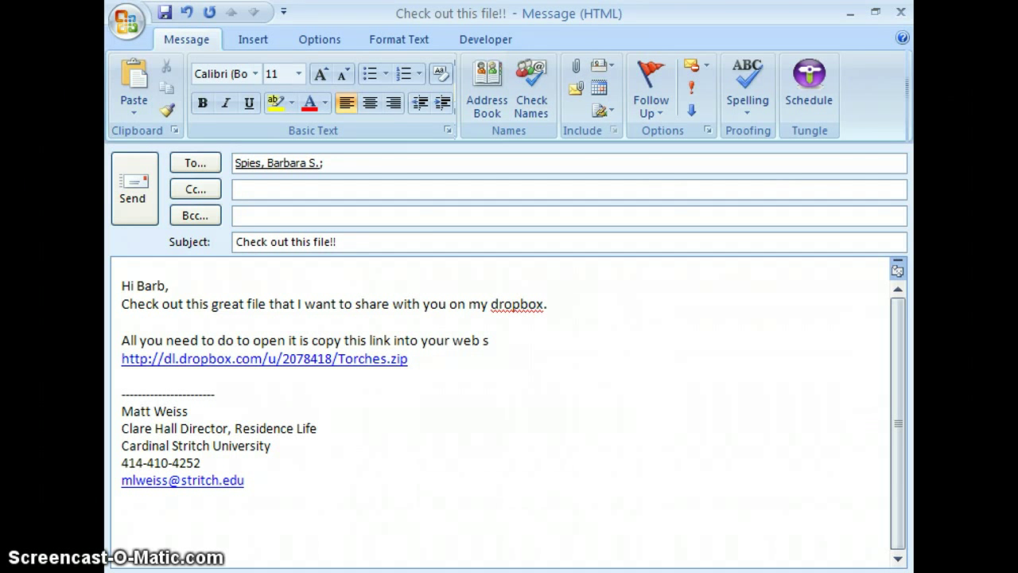
key(BackSpace)
text(browser and downloa)
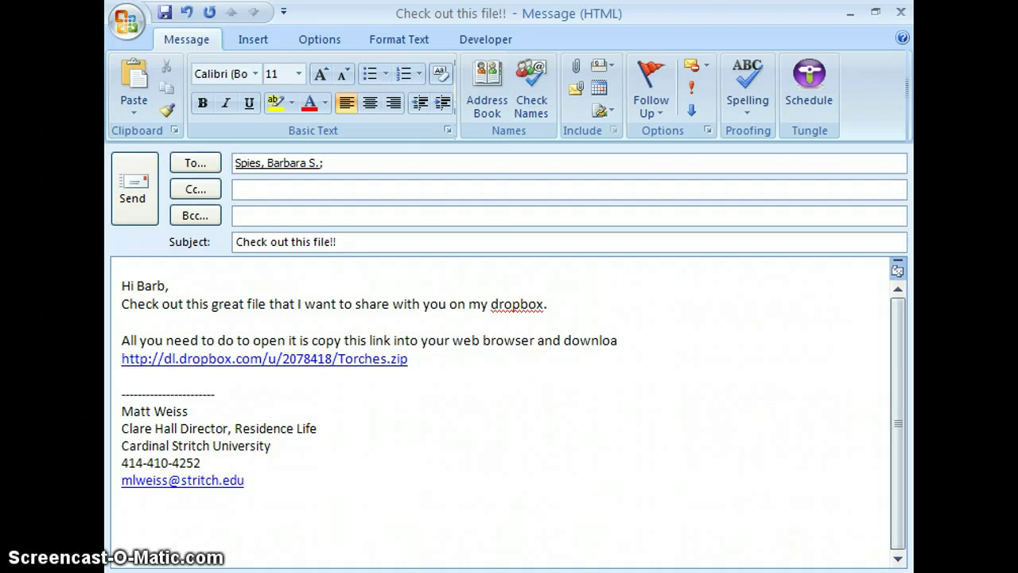
text(d the file)
text(! It's awesome.)
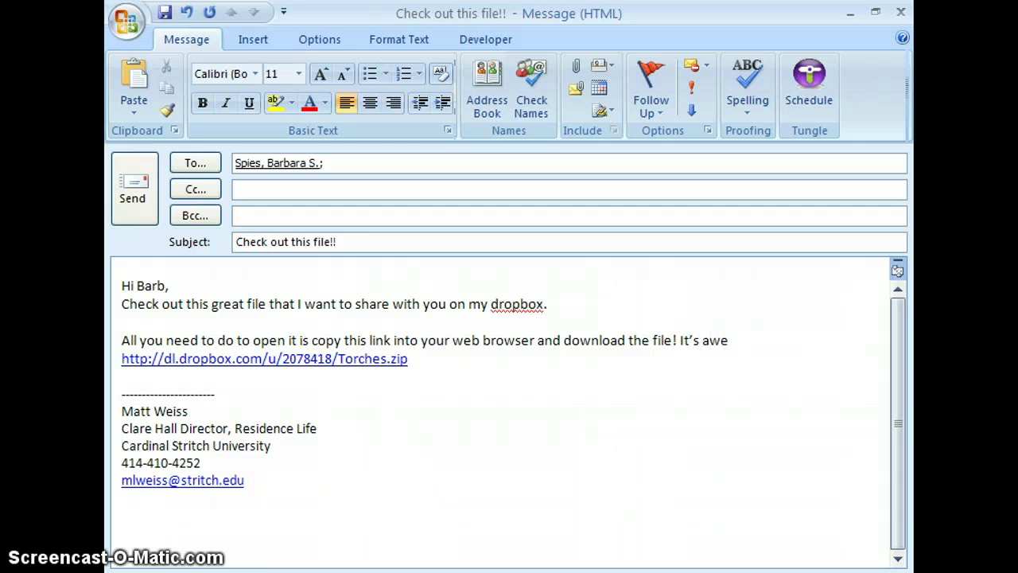
key(Return)
text(Enjoy!)
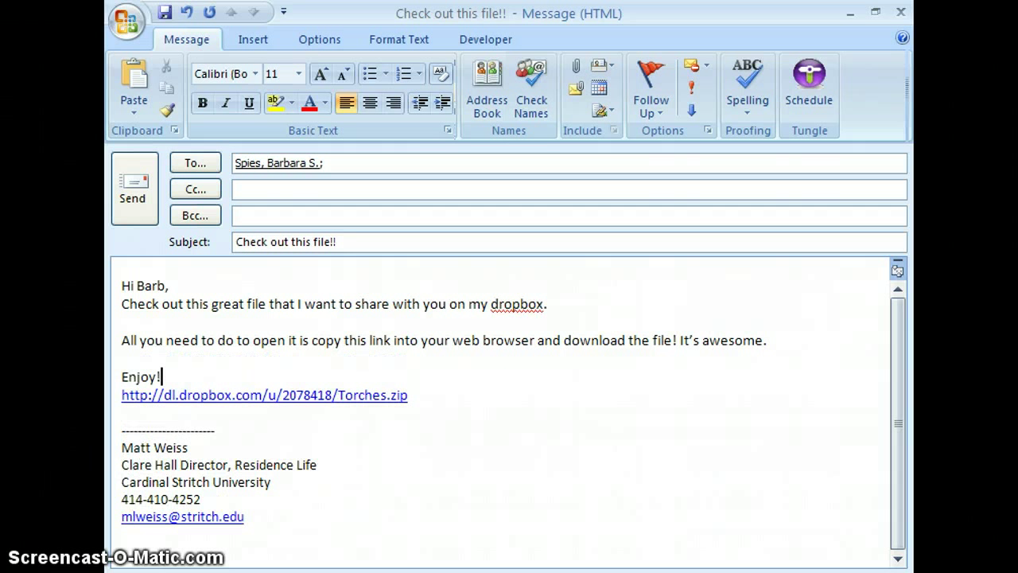
key(Return)
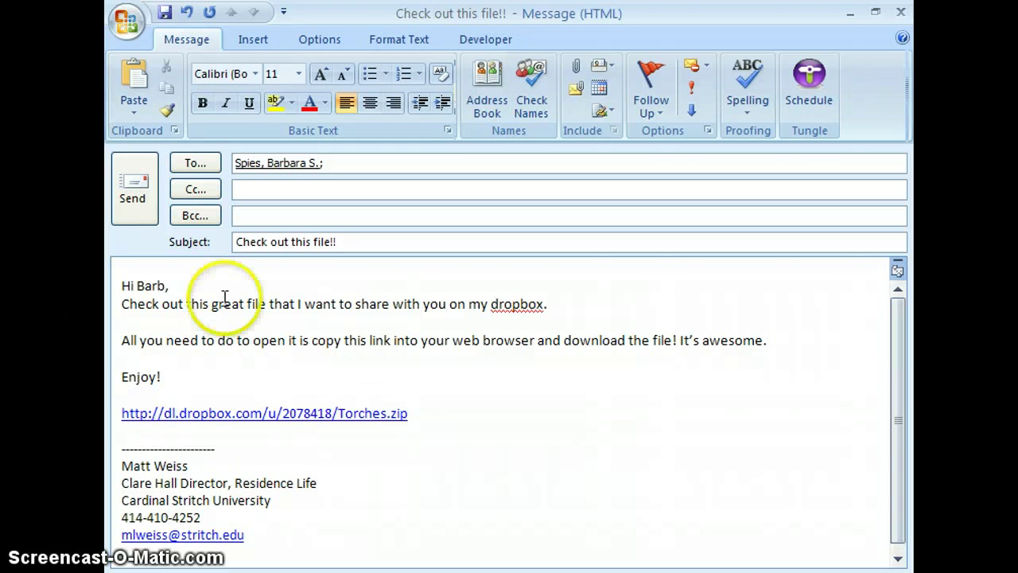
- Sign off below the link with 'Thanks!' and the sender's initial, then send the message
click(442, 408)
key(Return)
key(Return)
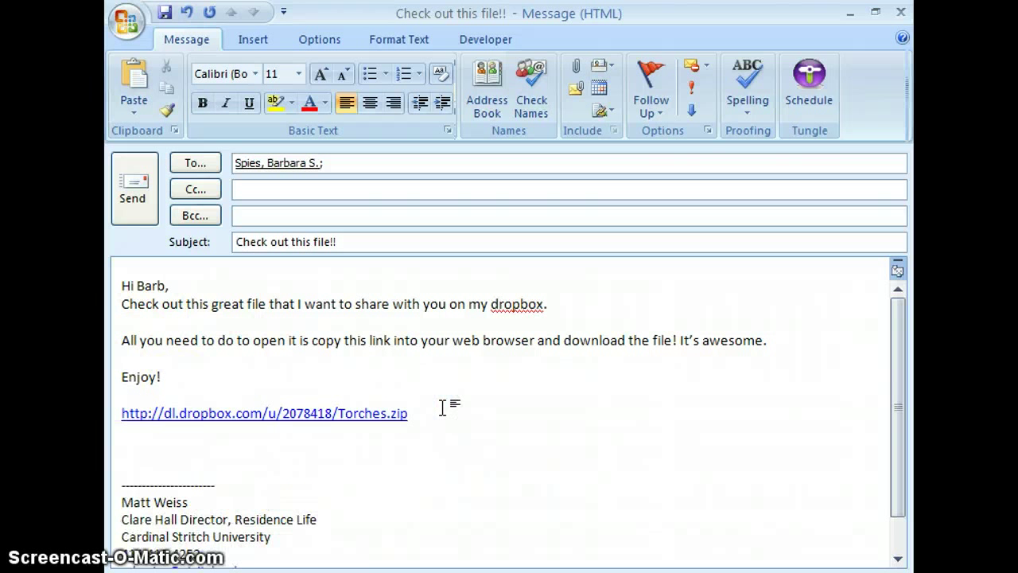
text(Thanks!)
key(Return)
text(-M)
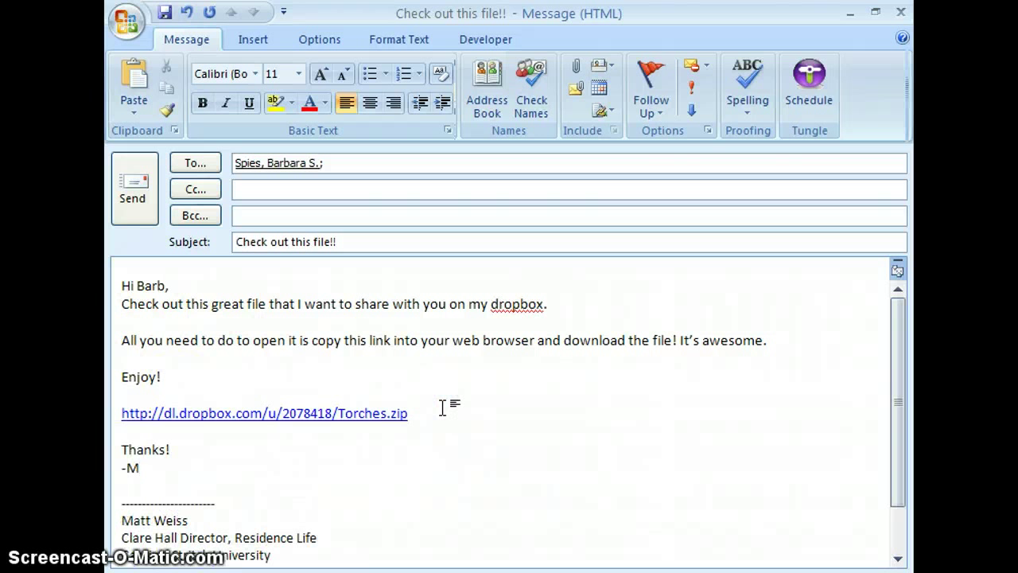
click(132, 205)
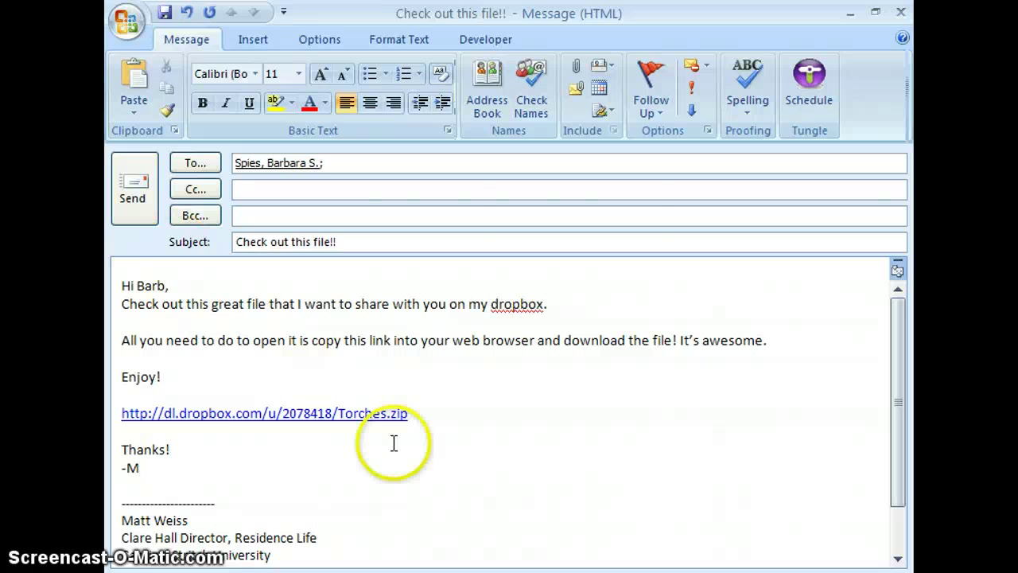
triple_click(249, 414)
key(ctrl+c)
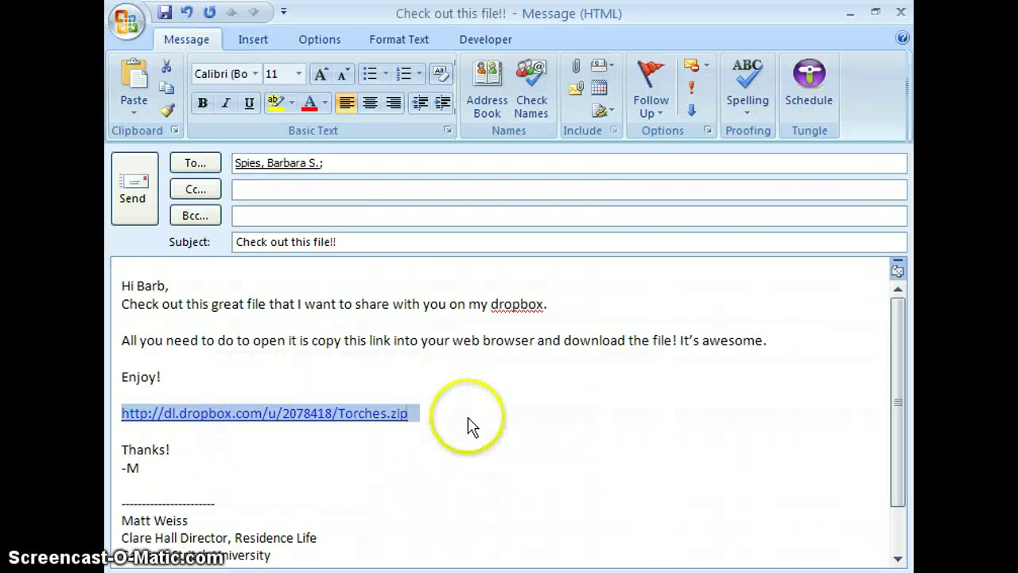
click(132, 209)
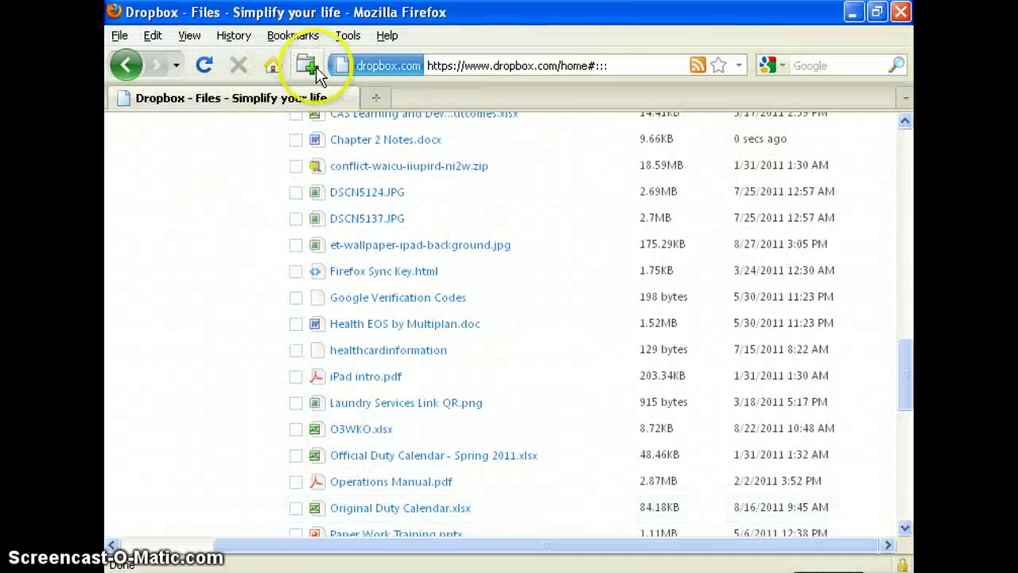
- Paste the Torches.zip public link into a new Firefox tab and save the file to the Desktop
click(308, 66)
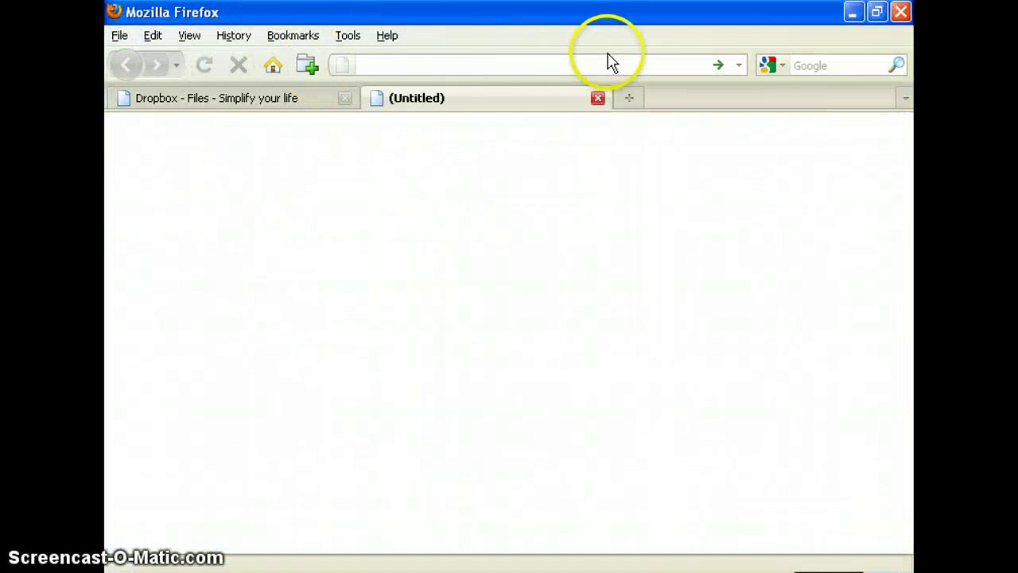
key(ctrl+v)
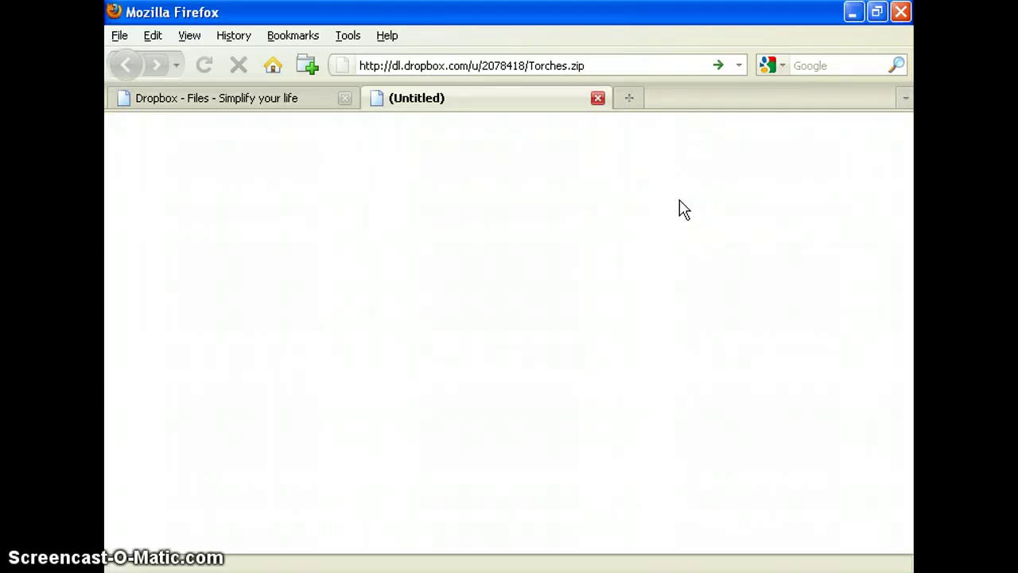
key(Return)
click(529, 352)
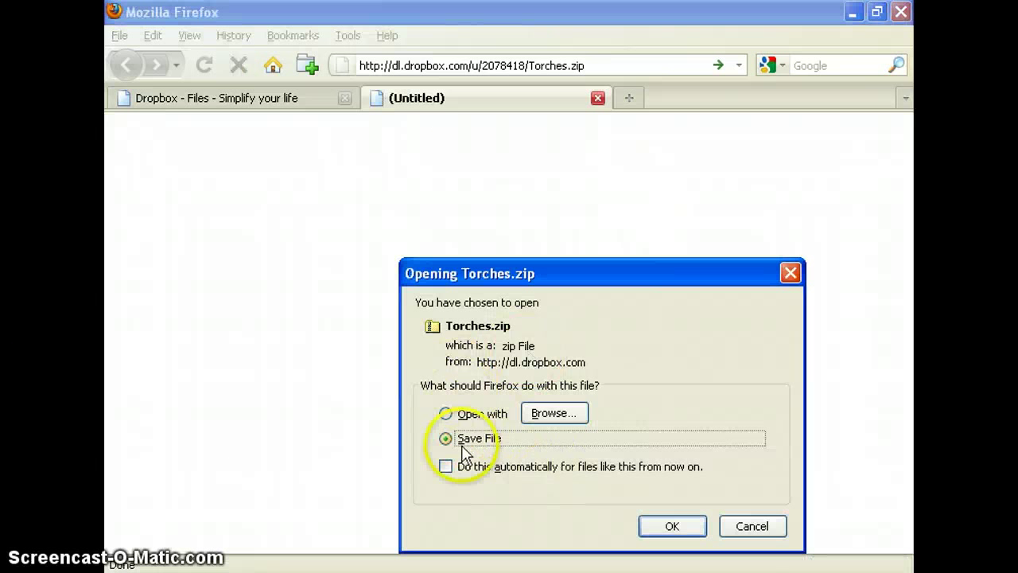
click(670, 525)
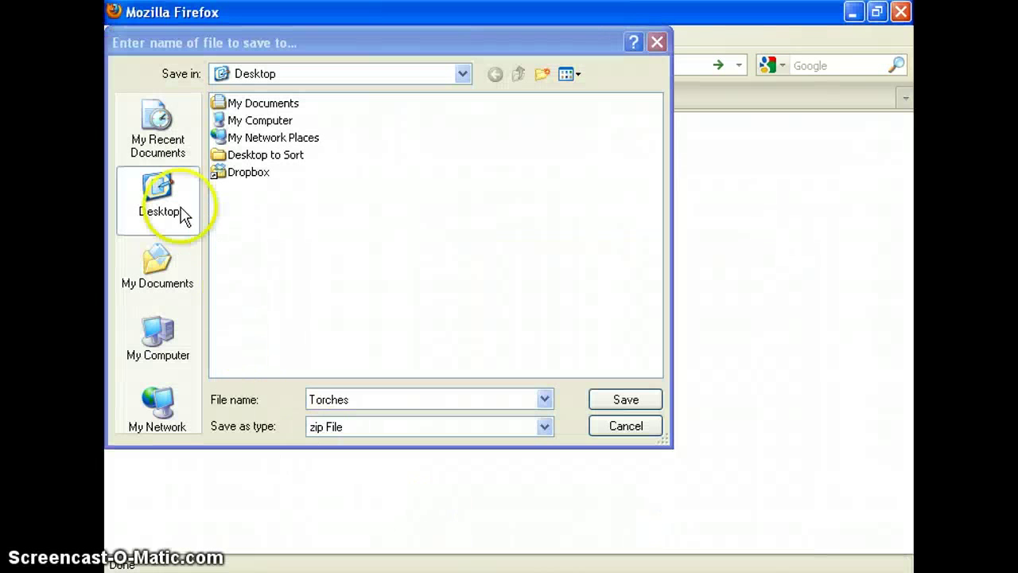
click(163, 198)
click(641, 406)
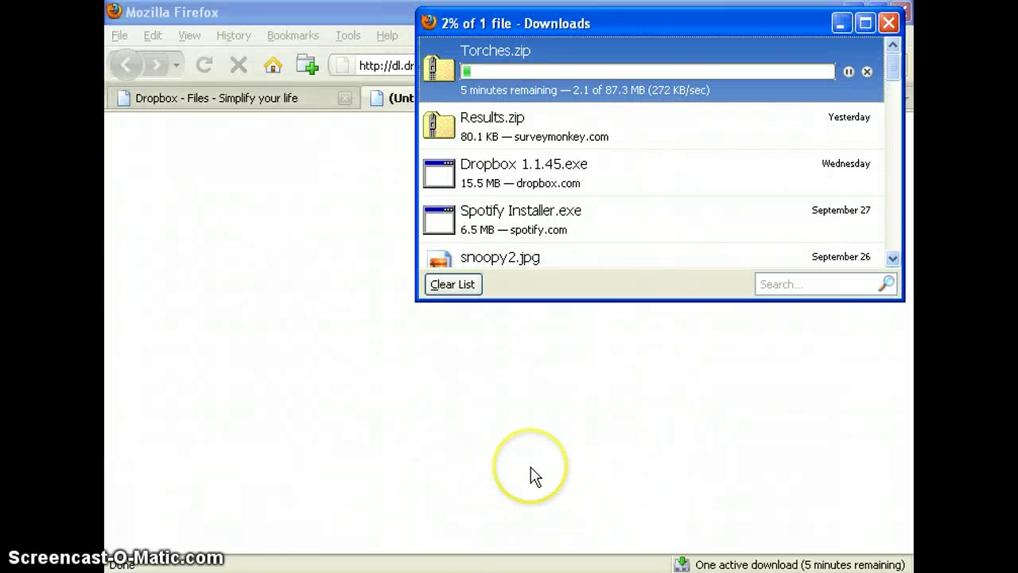
click(532, 415)
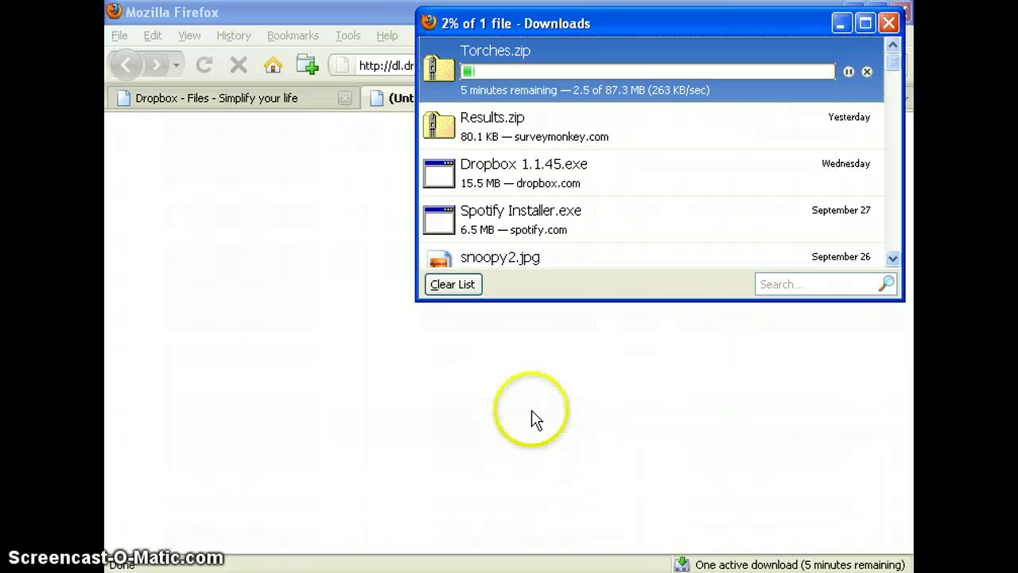